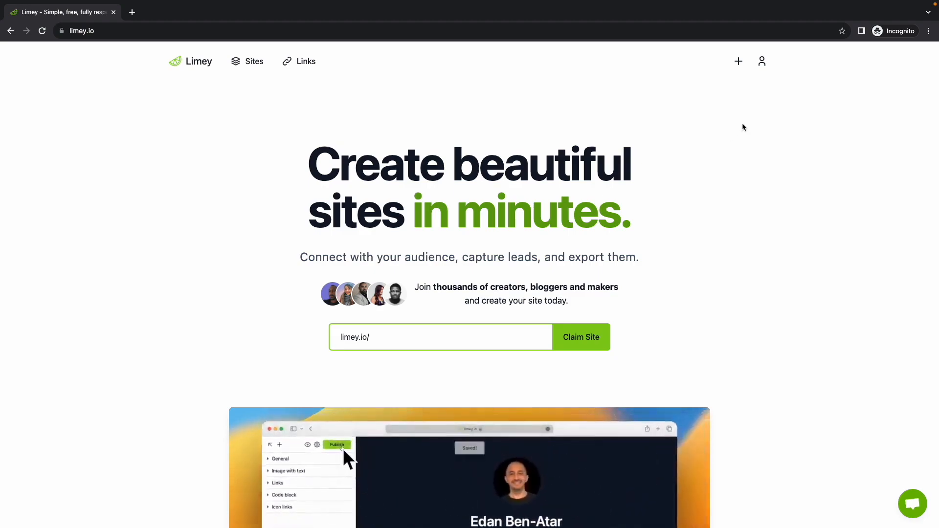
Create a new site from the peach profile card template with social icons and four link buttons.
click(741, 69)
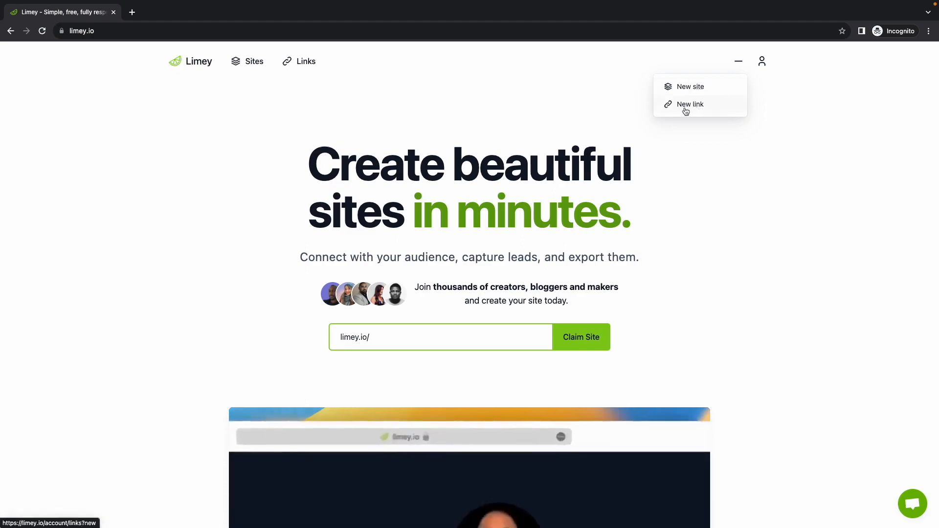
click(693, 91)
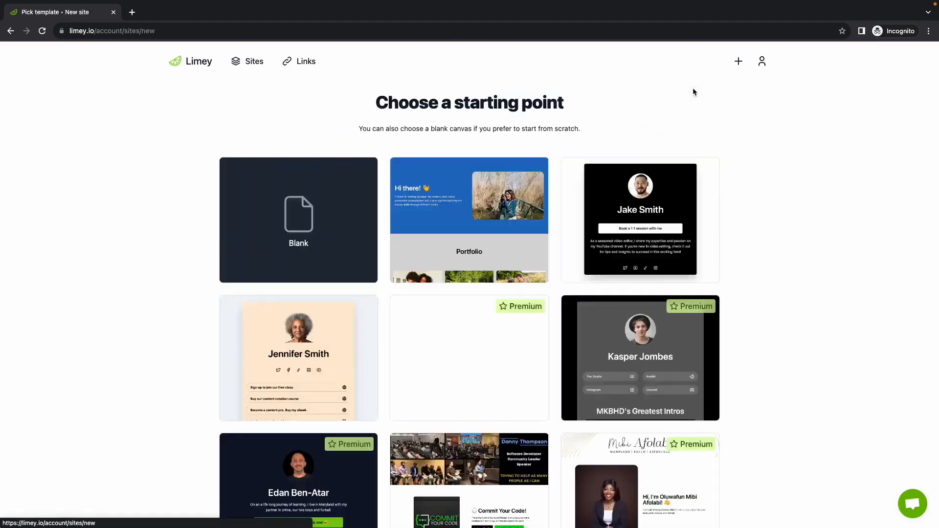
scroll(372, 164, down, 1)
scroll(371, 164, down, 1)
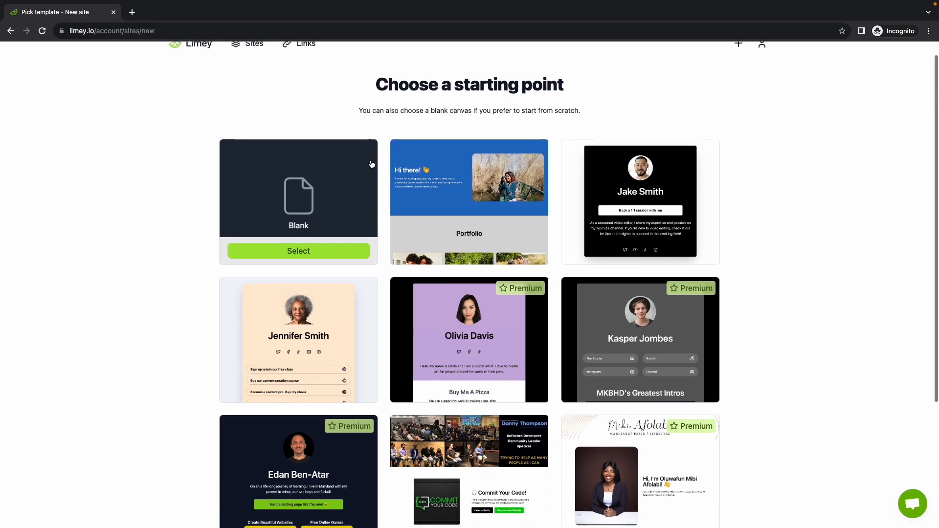
scroll(371, 164, down, 1)
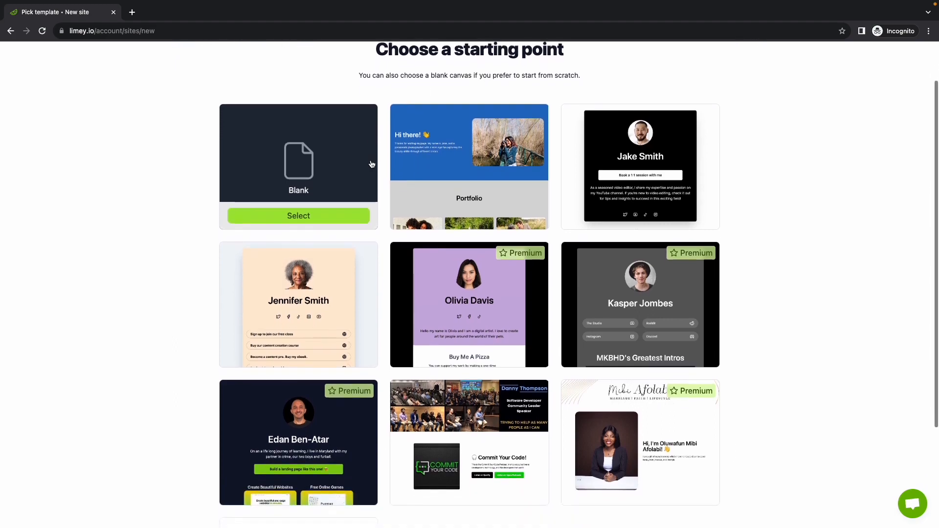
scroll(291, 189, down, 1)
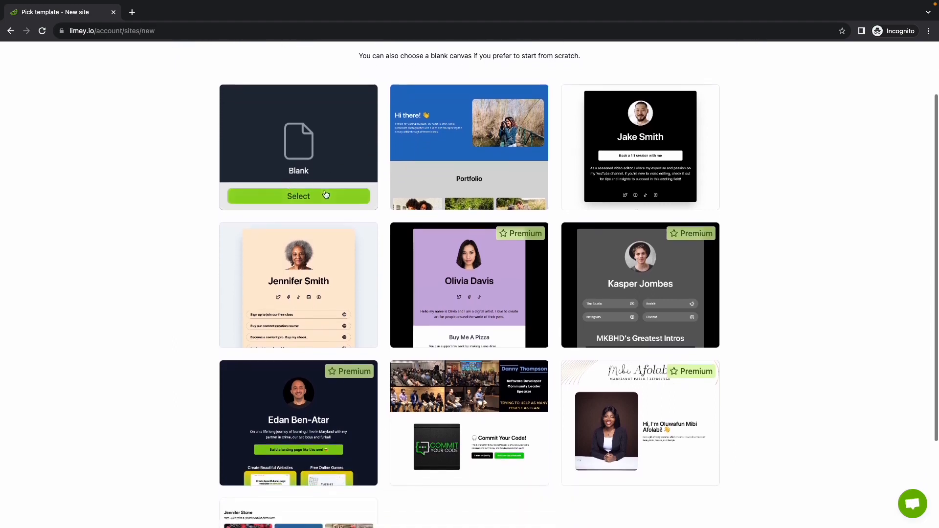
scroll(324, 224, down, 1)
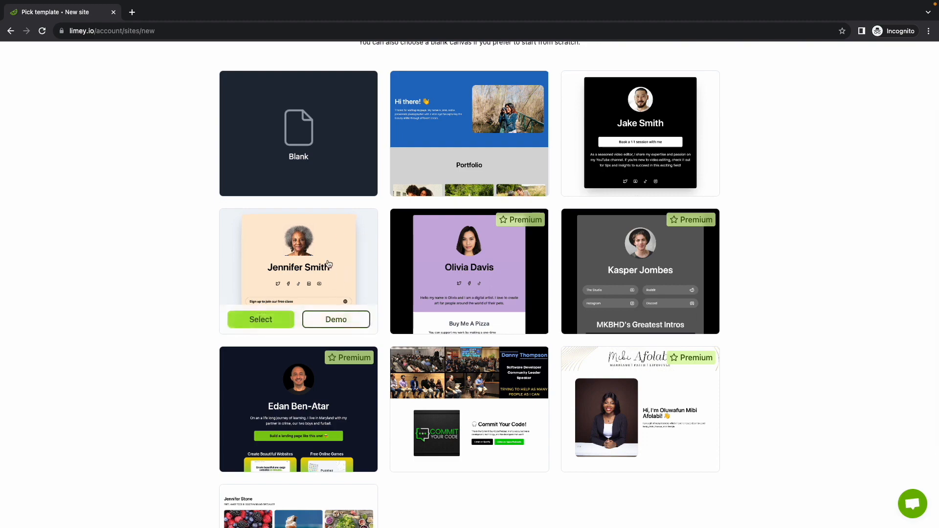
scroll(328, 264, up, 1)
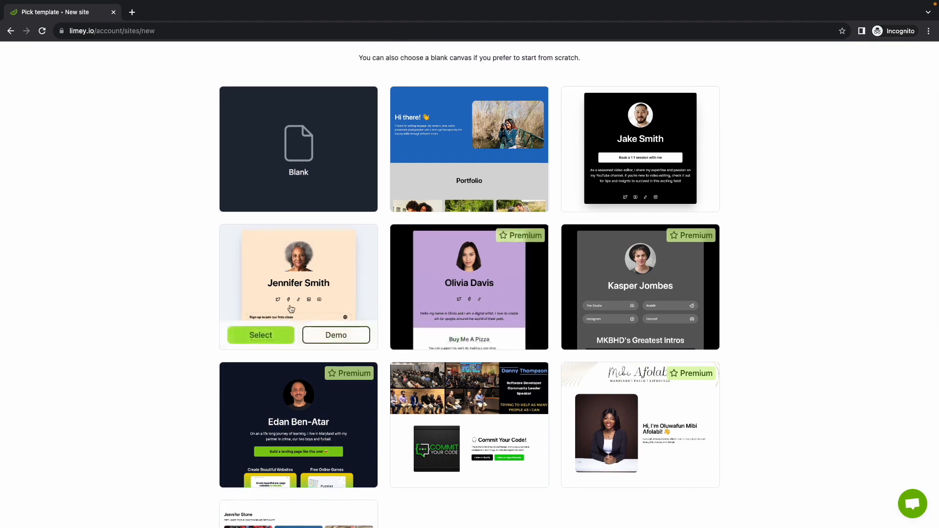
click(269, 336)
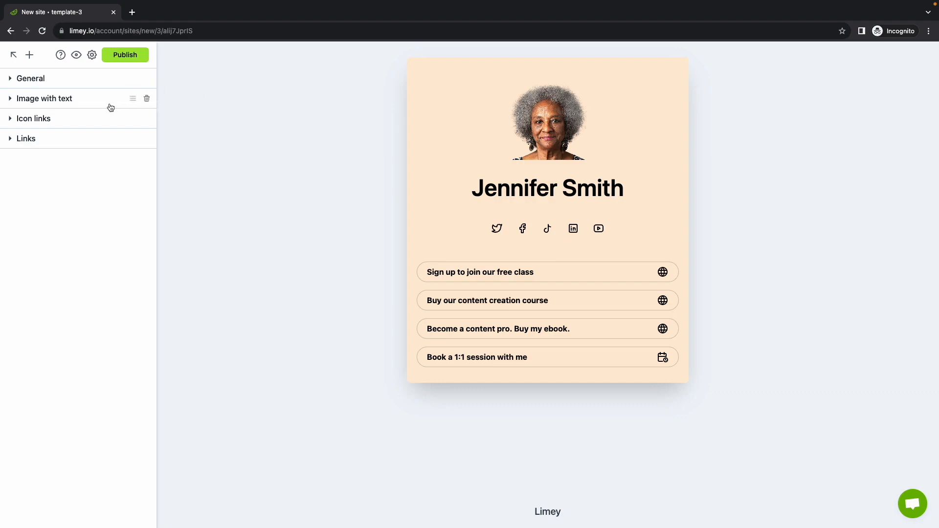
Try the Wide layout in the general styles, return to Card, and toggle the card shadow off and on.
click(52, 81)
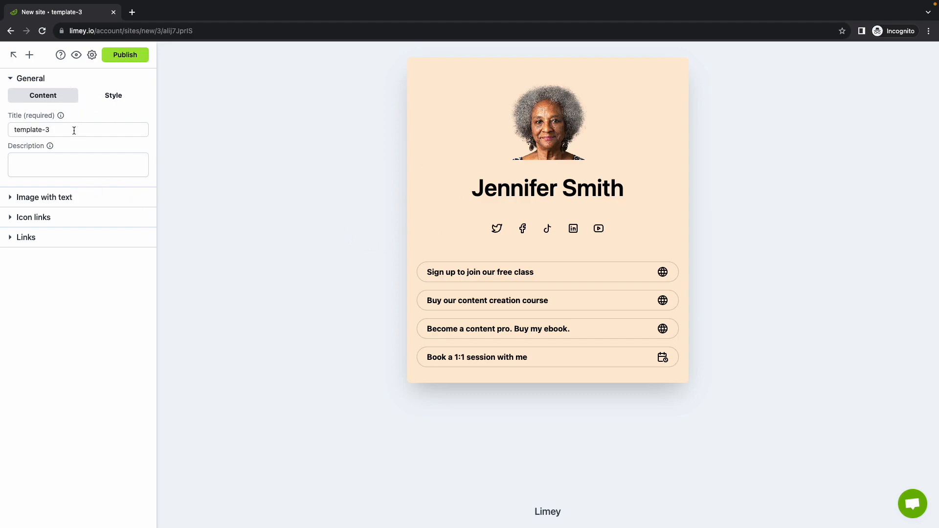
click(106, 97)
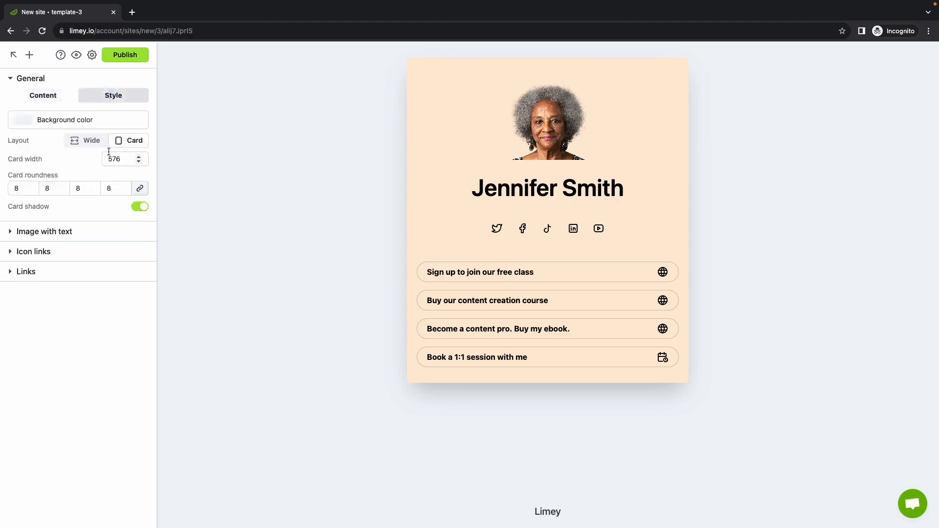
click(83, 142)
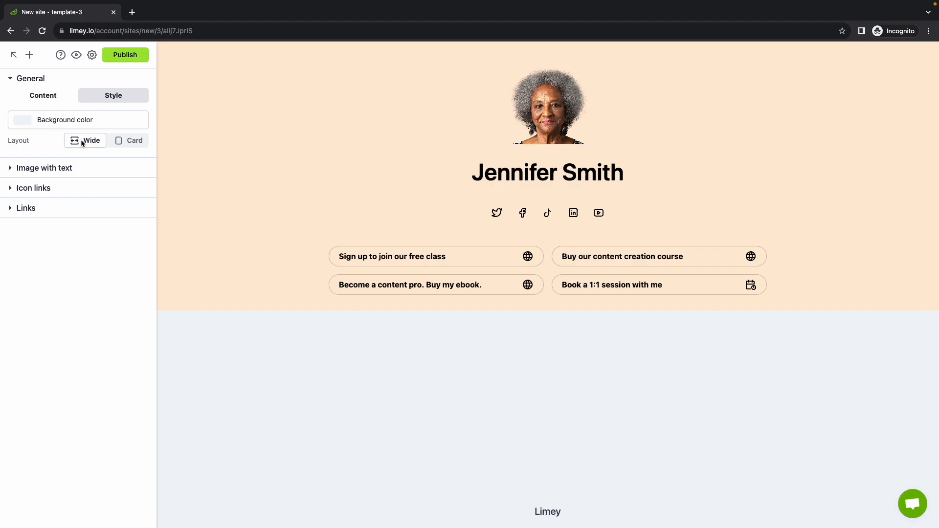
click(128, 143)
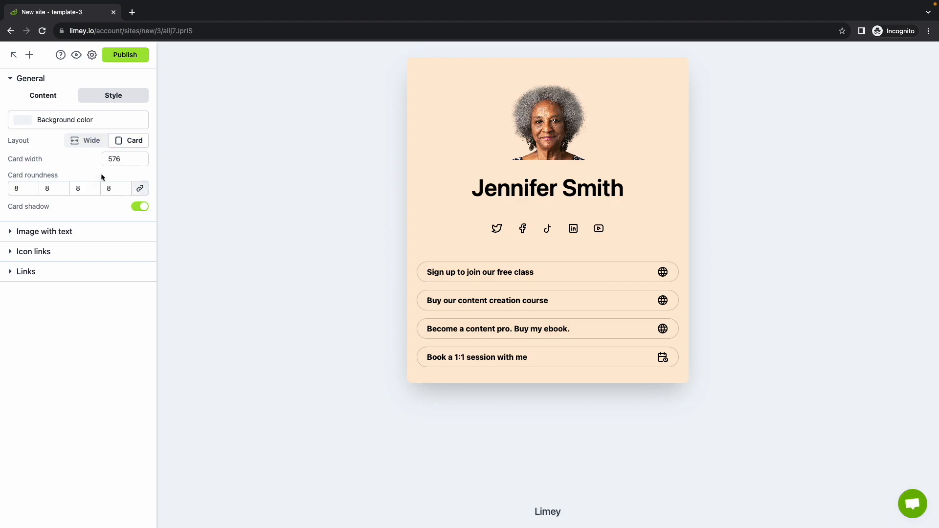
click(139, 208)
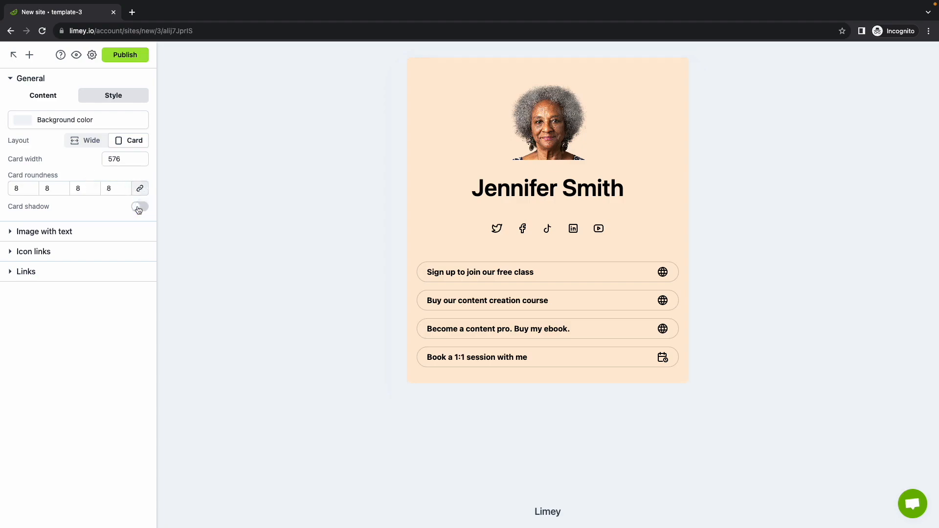
click(138, 208)
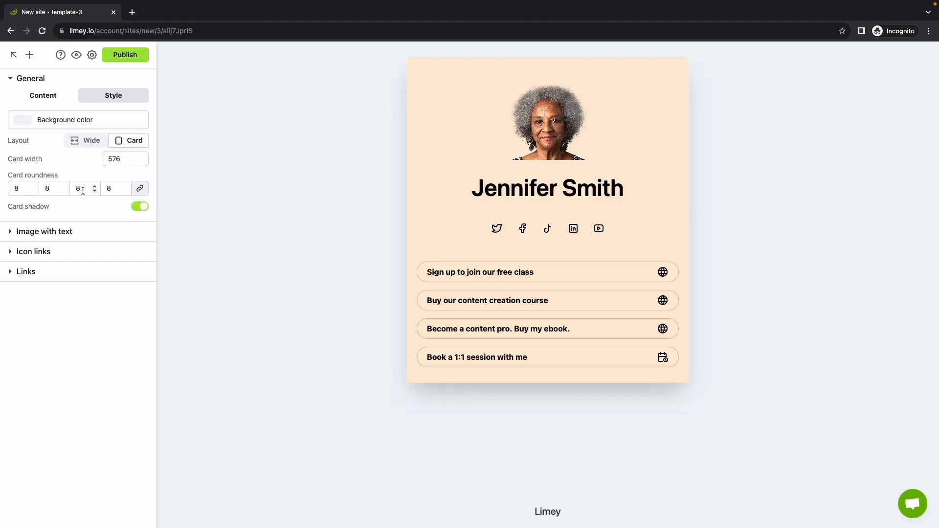
Replace the site's general title with the site owner's full name.
click(40, 95)
triple_click(65, 130)
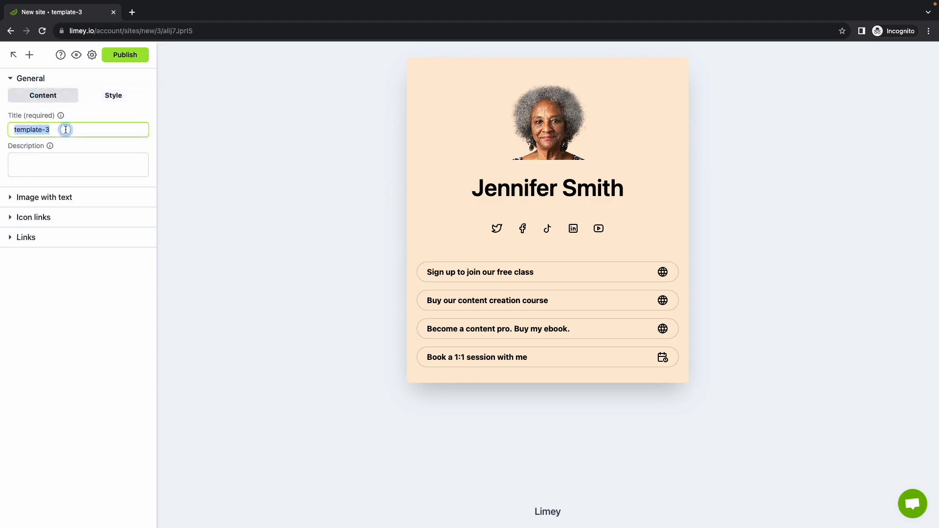
text(Edan )
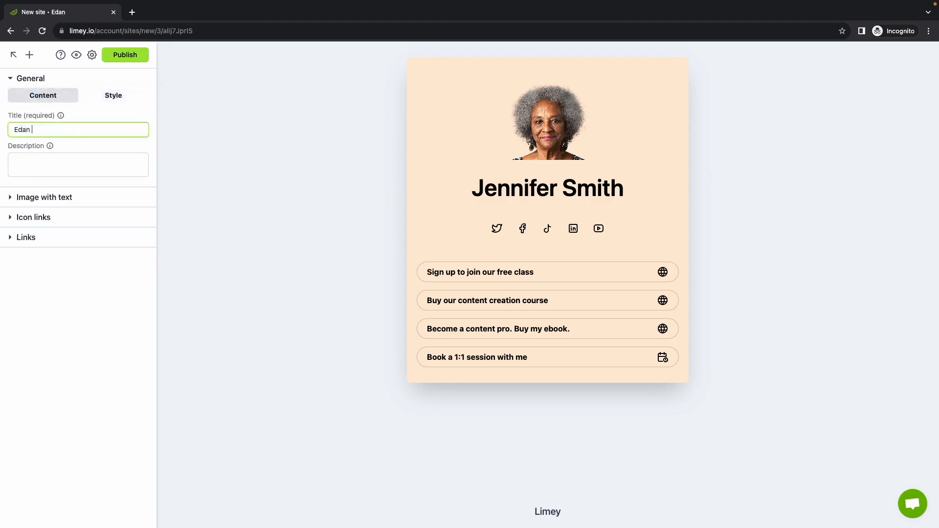
text(Ben-Atar)
click(68, 148)
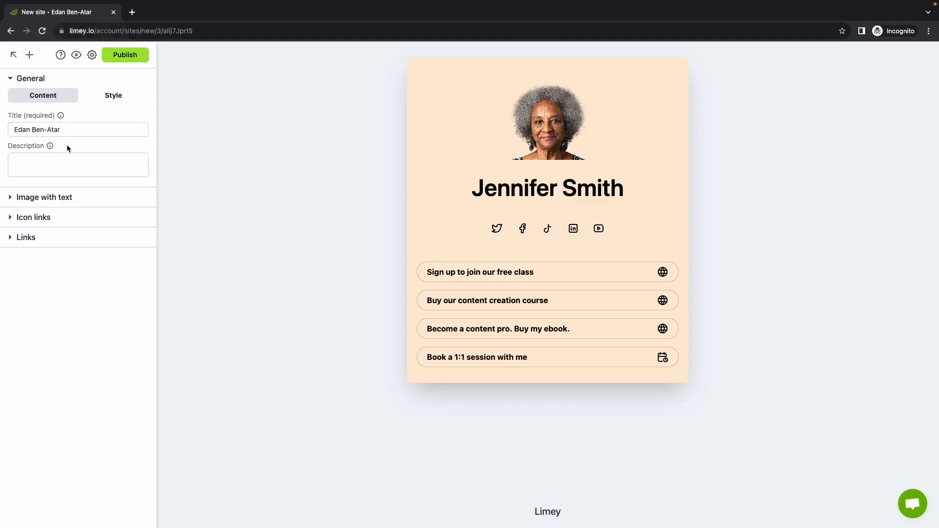
Set the general description to "On a life long journey of learning. I live in Maryland with my partner in crime, our two boys and furball.".
click(53, 162)
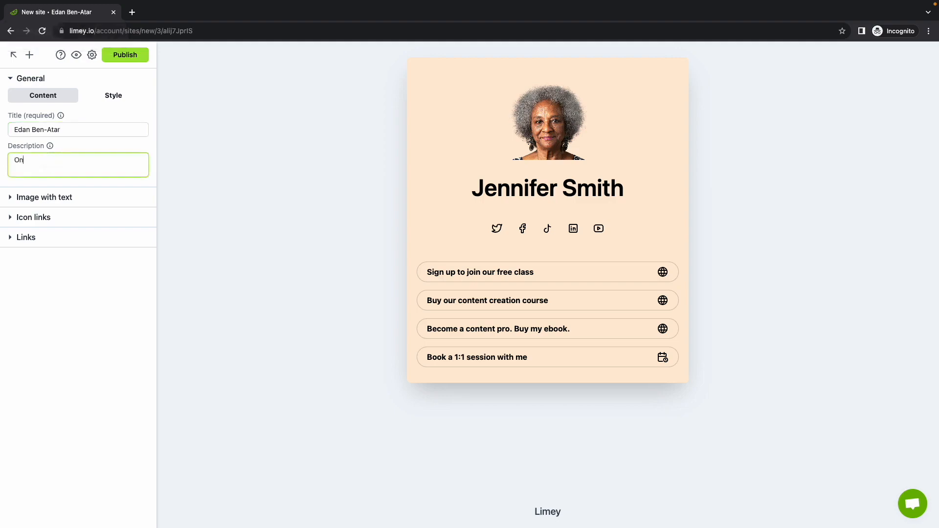
text(On a life long journey of learning. I live in)
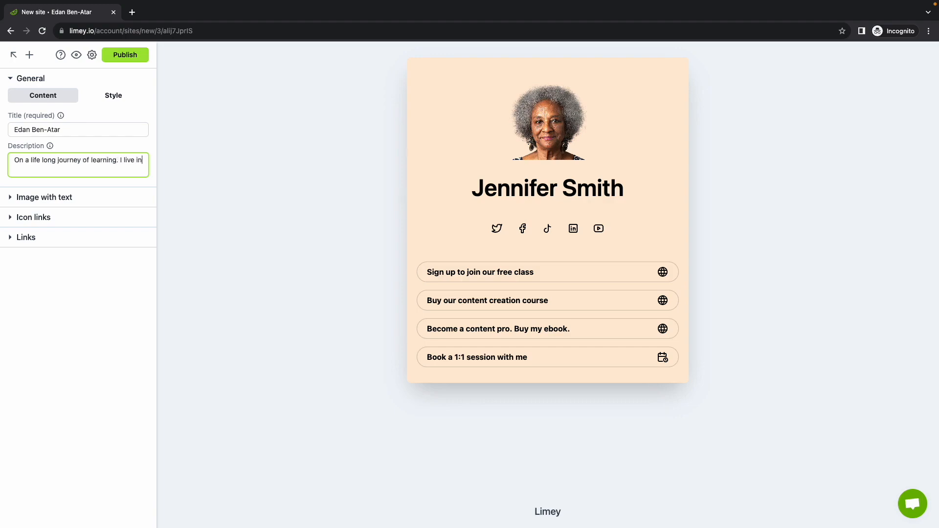
text( Maryland with my partner in crime, our two boys and furball.)
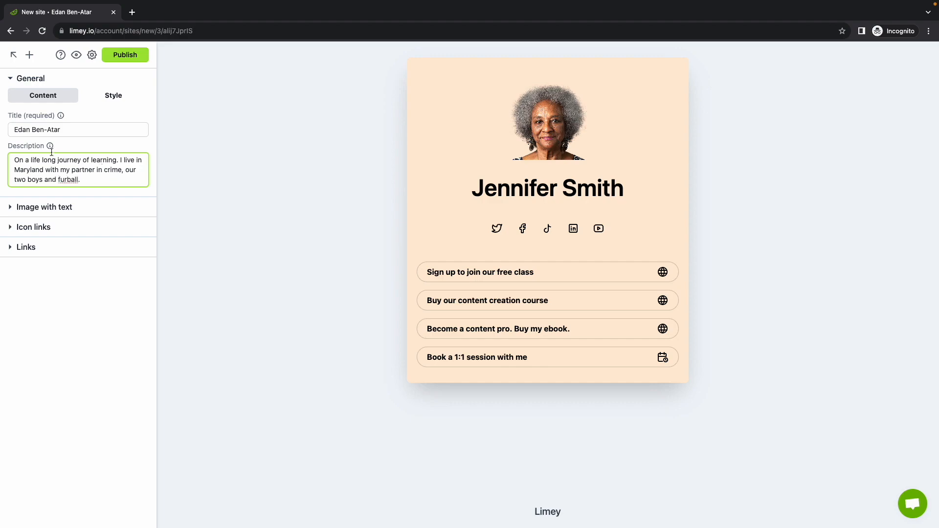
mouse_move(50, 148)
drag(81, 130, 7, 129)
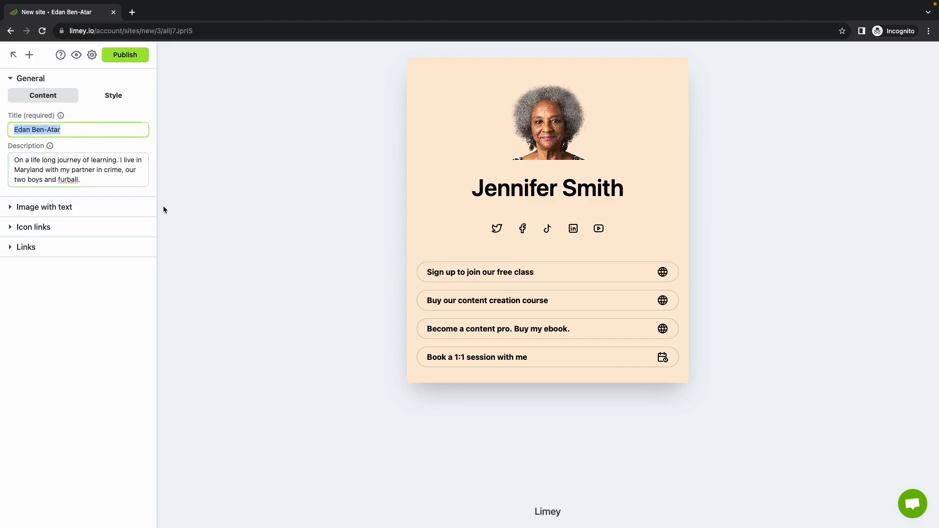
drag(90, 180, 11, 161)
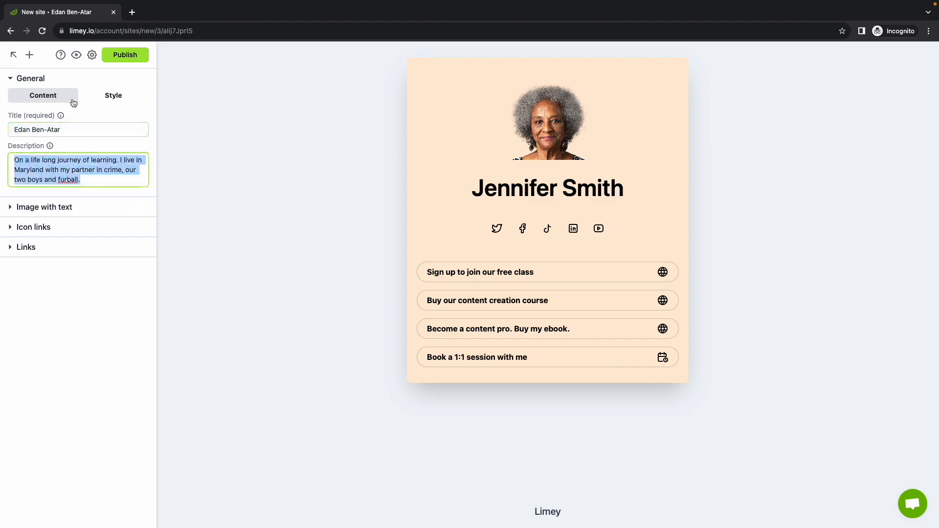
Upload my-image.jpg as the Image with text section's picture and set that section's title to the owner's full name.
click(57, 79)
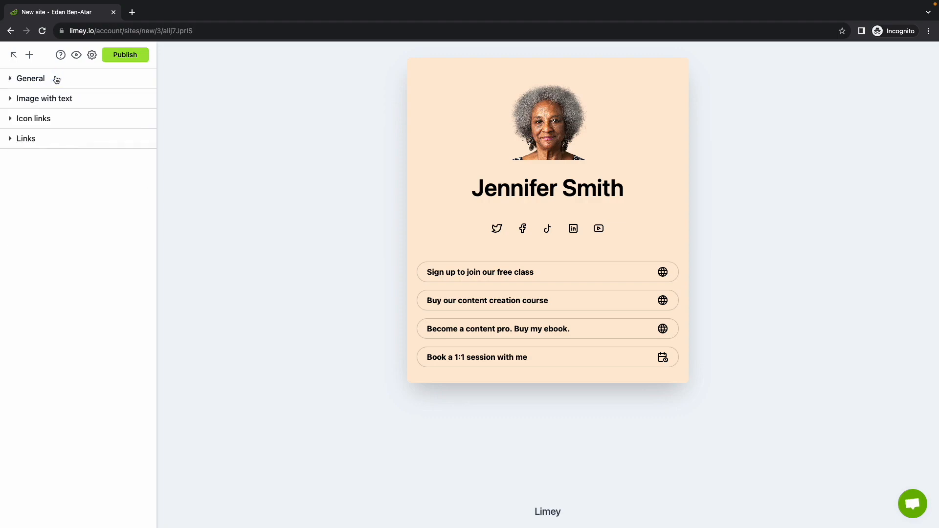
click(78, 99)
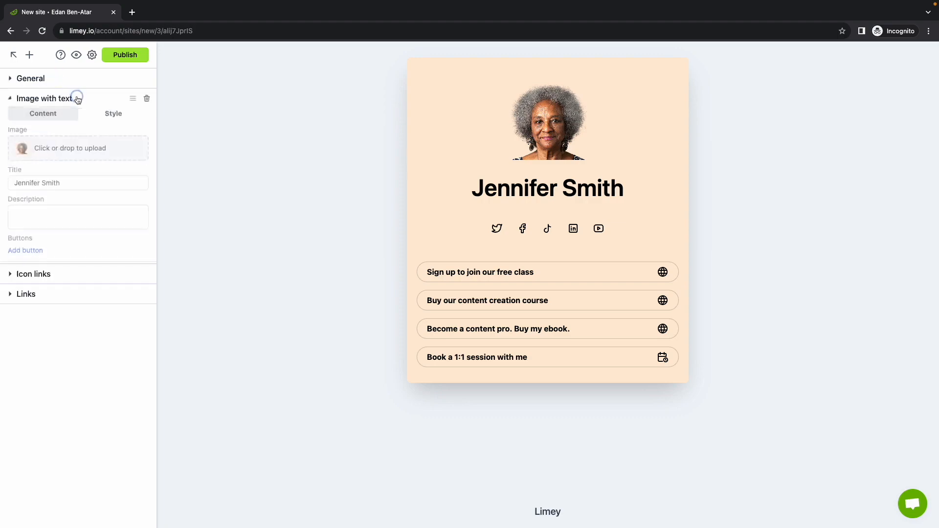
click(67, 151)
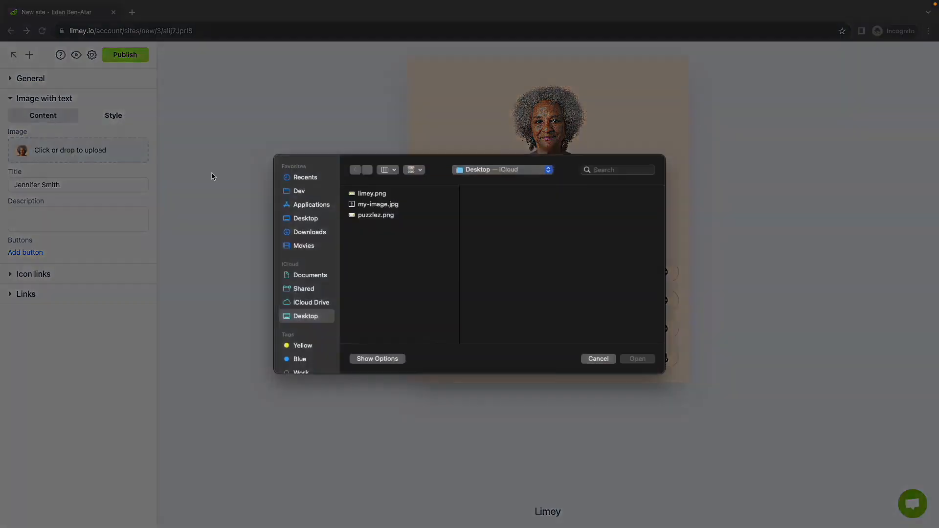
double_click(401, 205)
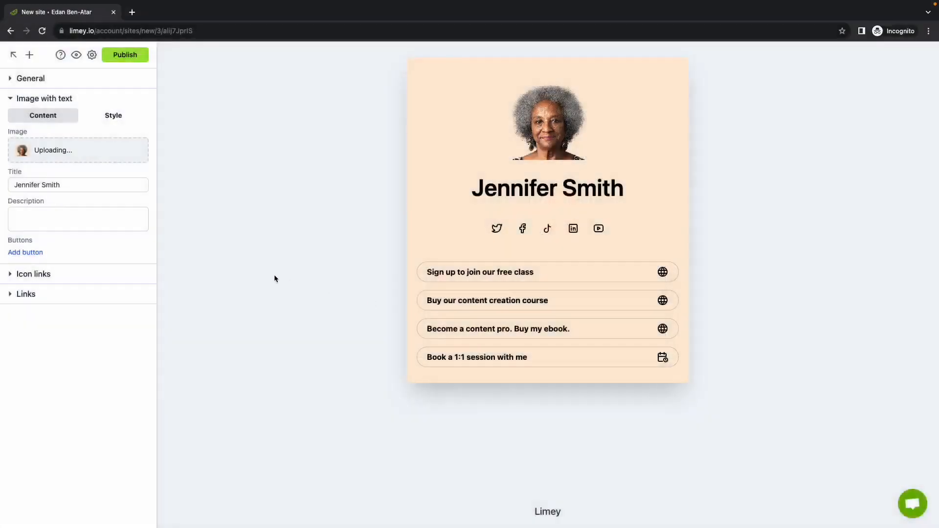
triple_click(78, 185)
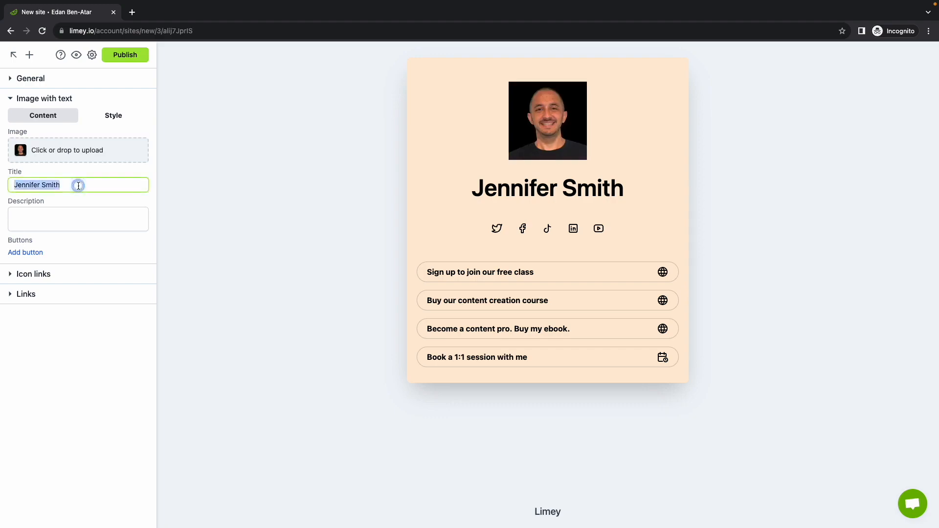
text(Edan Ben-Atar)
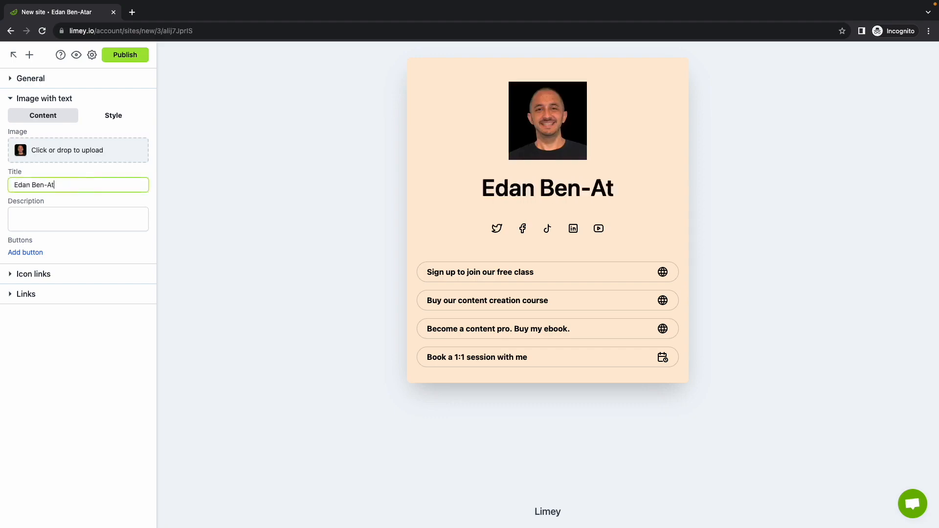
Copy the general description text into the description of the Image with text section.
click(71, 79)
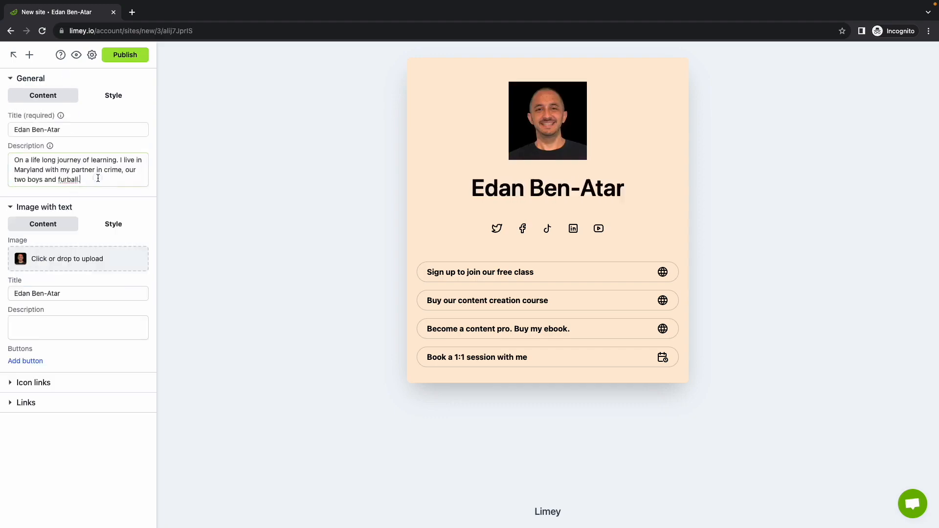
triple_click(94, 175)
key(ctrl+c)
click(64, 79)
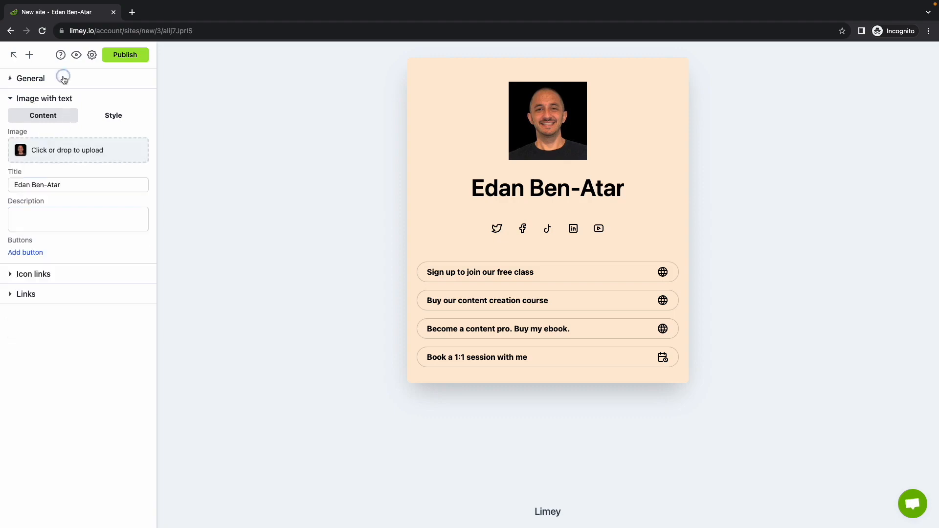
click(65, 211)
key(ctrl+v)
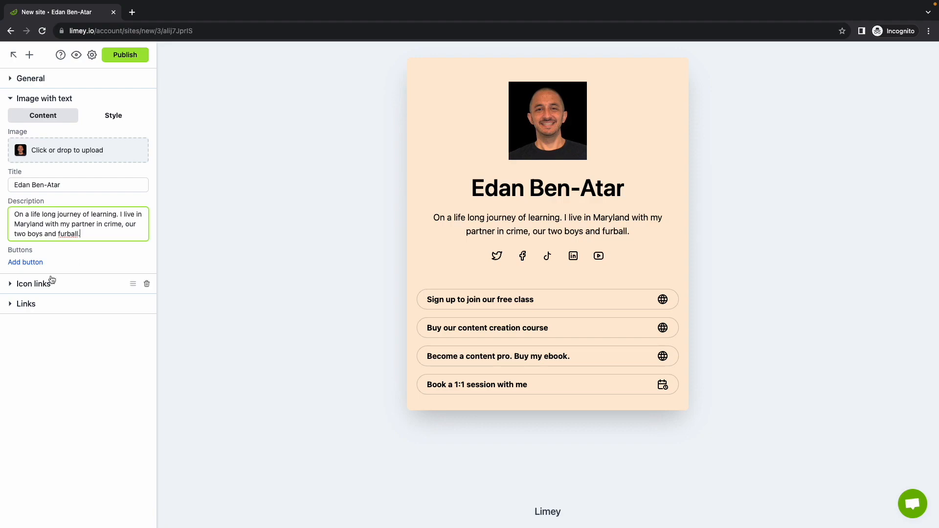
Set the Image with text section's roundness to 35 on all corners and its background color to grey #bababa.
click(114, 116)
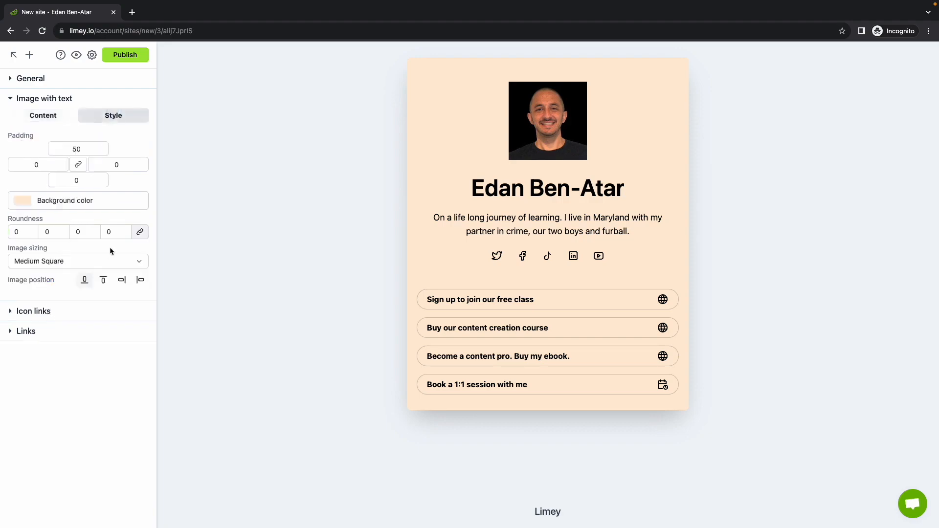
click(57, 233)
text(35)
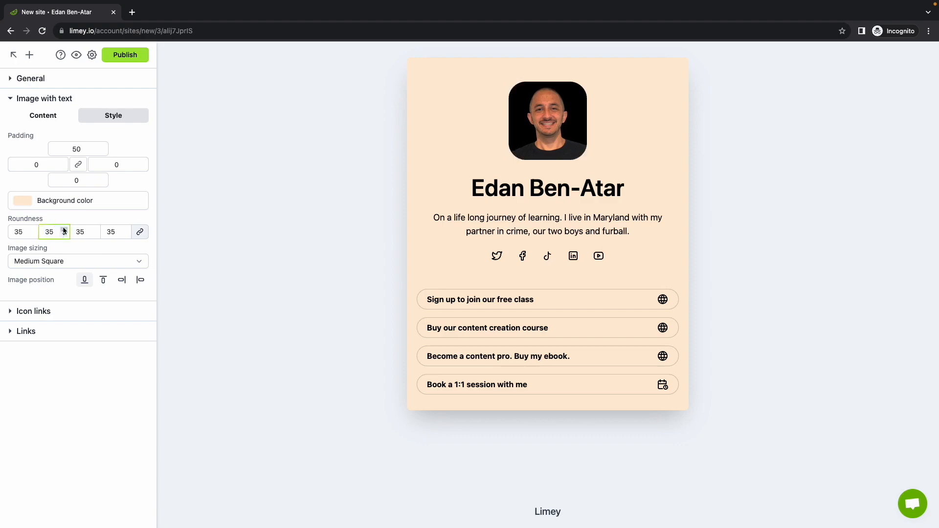
click(52, 204)
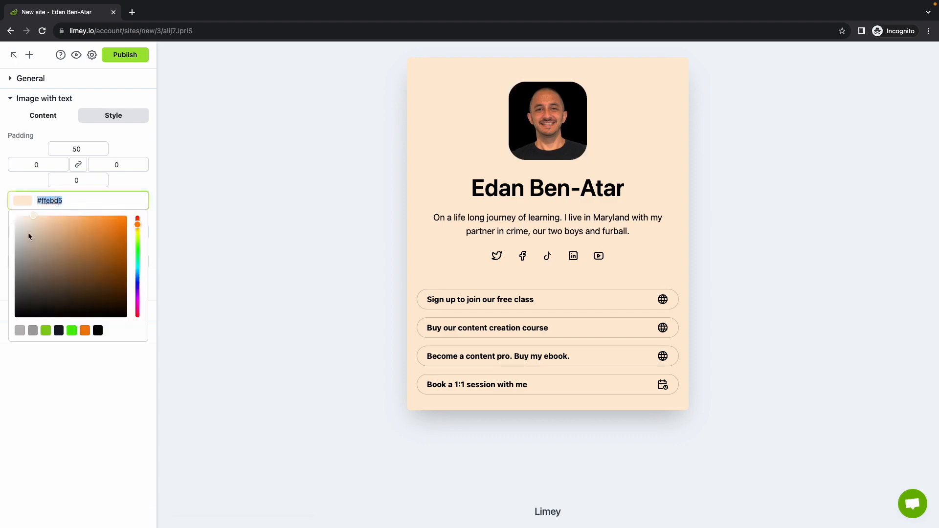
drag(28, 236, 5, 244)
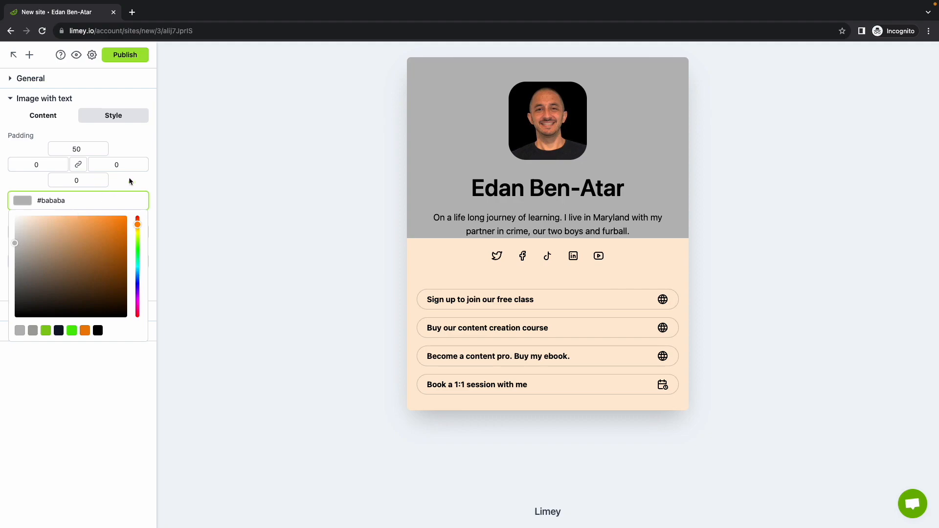
Try placing the picture below the text in the Image with text section, and restore it above the text.
click(136, 187)
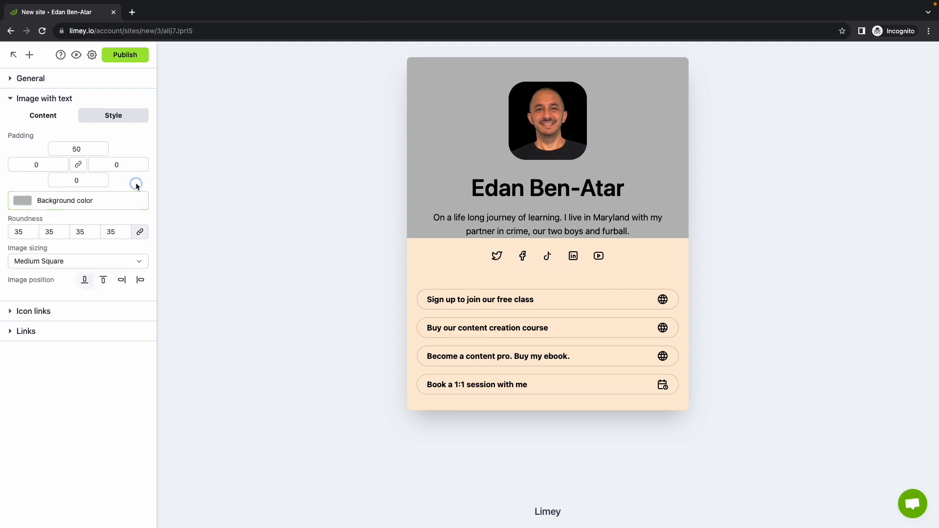
click(84, 279)
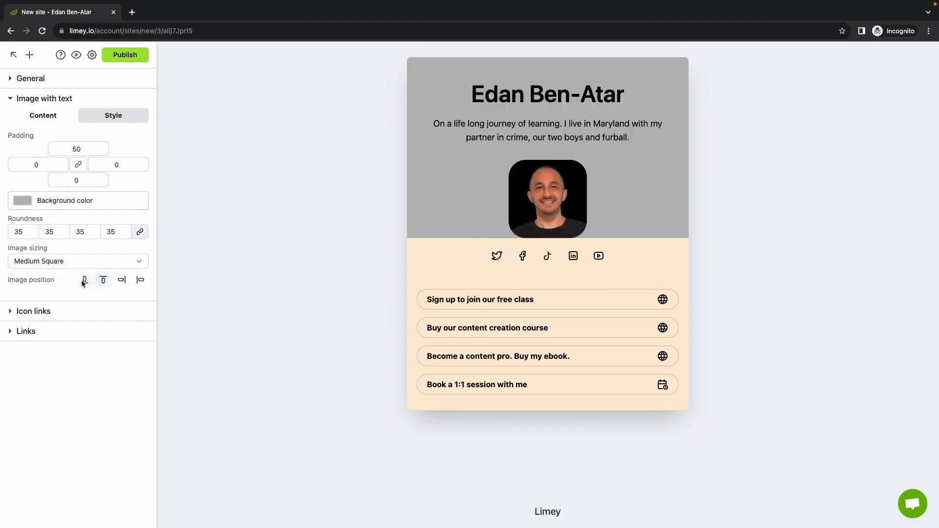
click(103, 280)
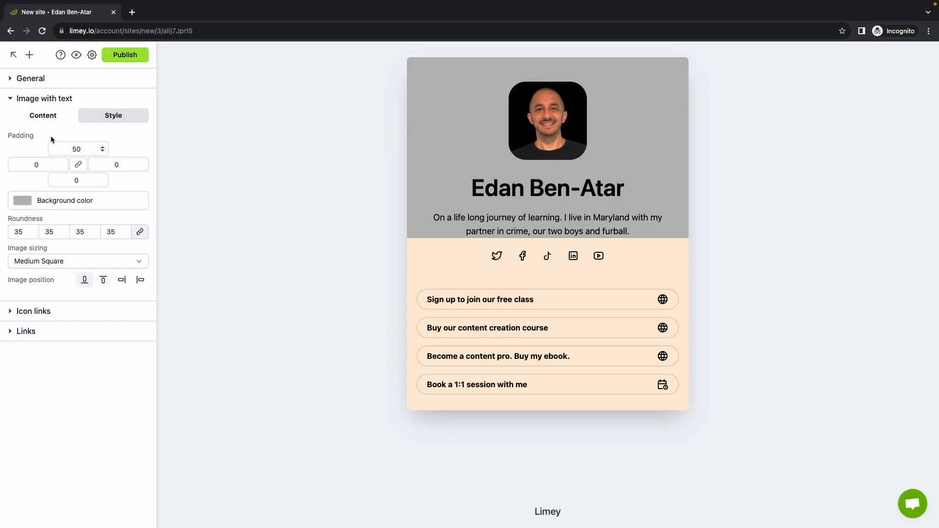
Add a button to the Image with text section's content, delete it again and collapse the section.
click(51, 116)
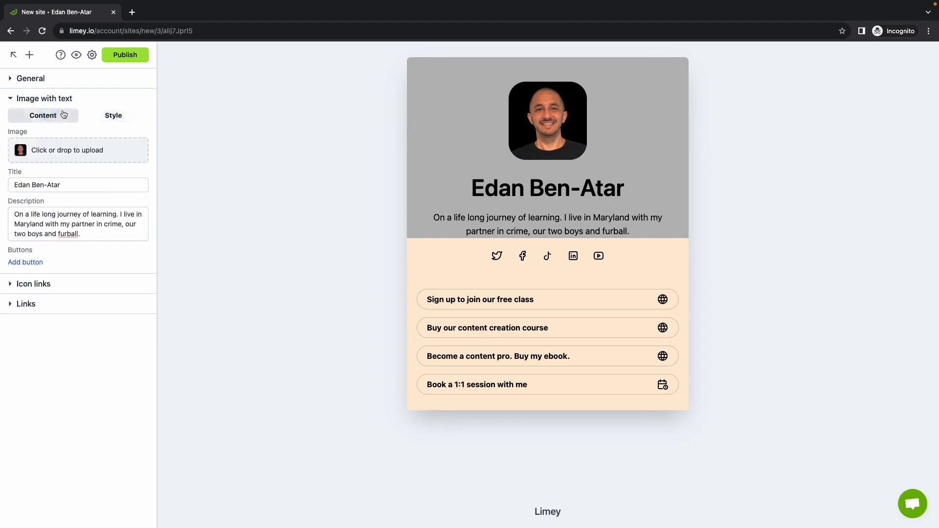
click(32, 262)
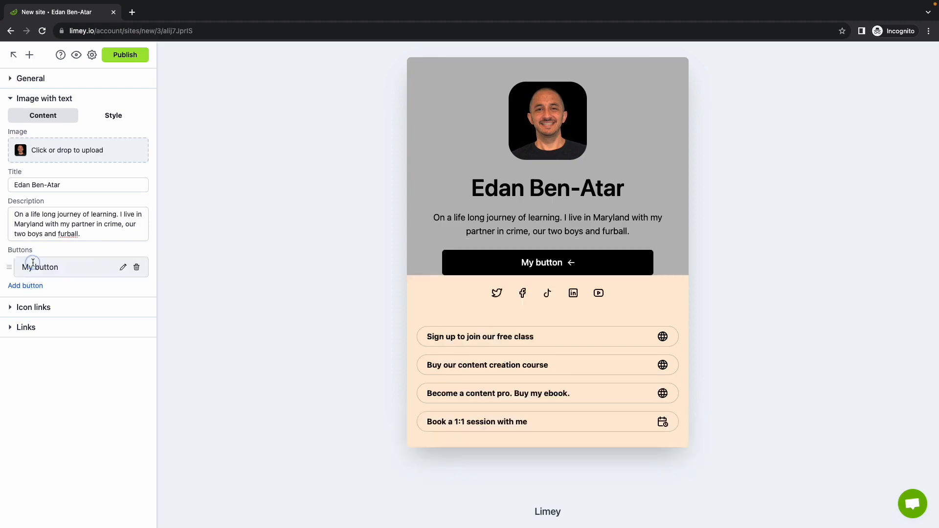
click(136, 267)
click(67, 100)
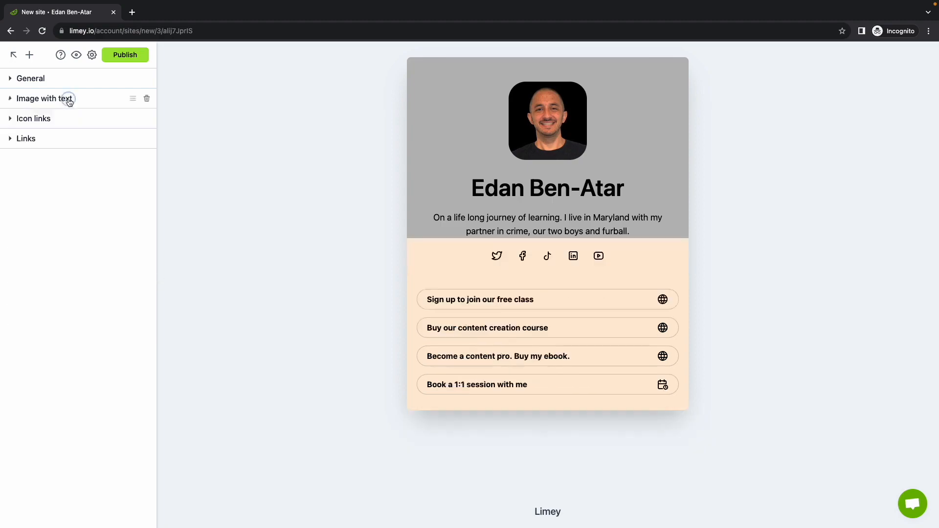
Set the Icon links section's background color to the saved grey #bababa.
click(65, 119)
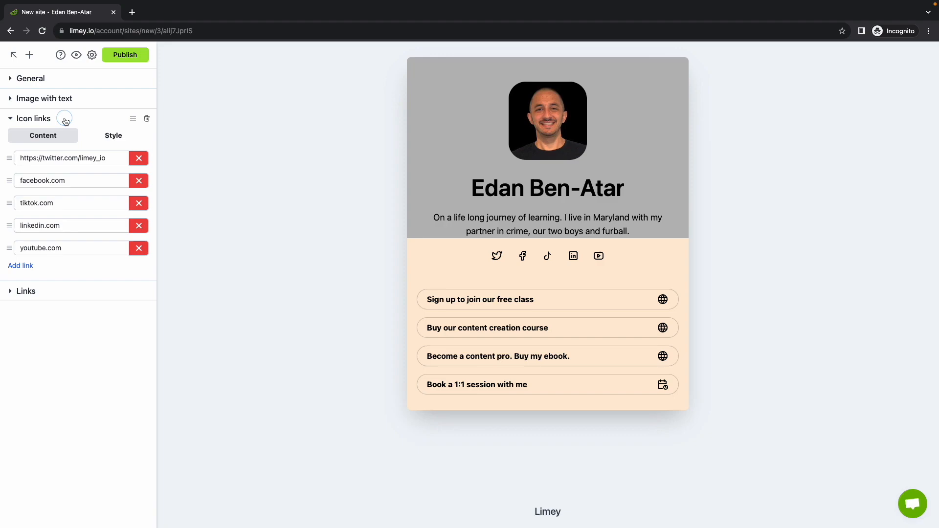
click(109, 137)
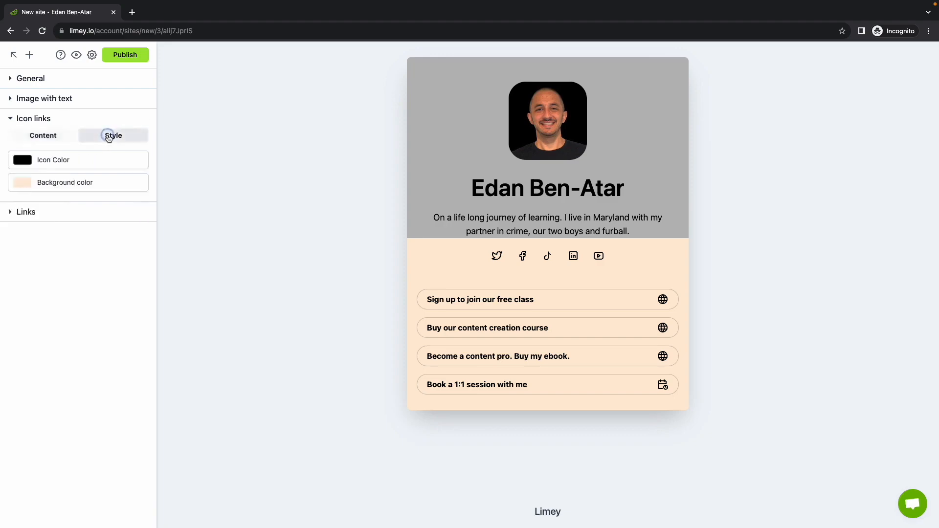
click(53, 183)
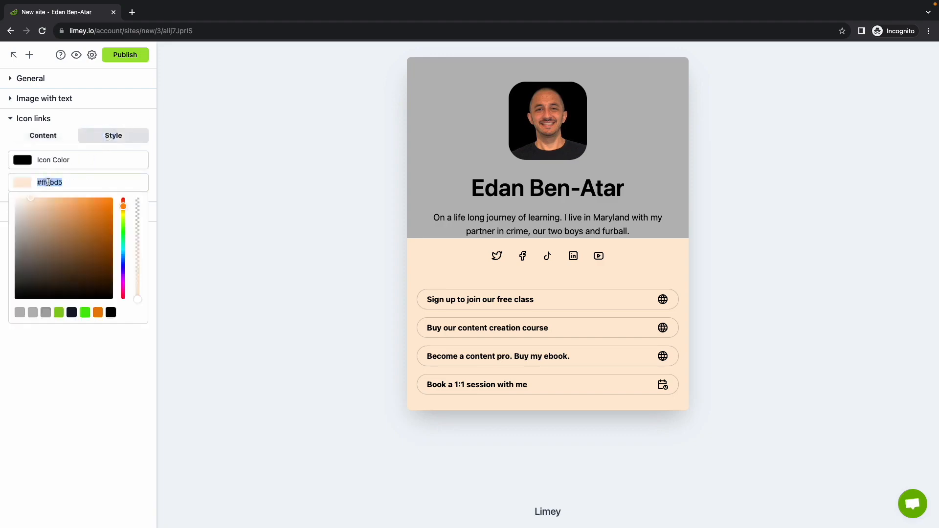
click(19, 312)
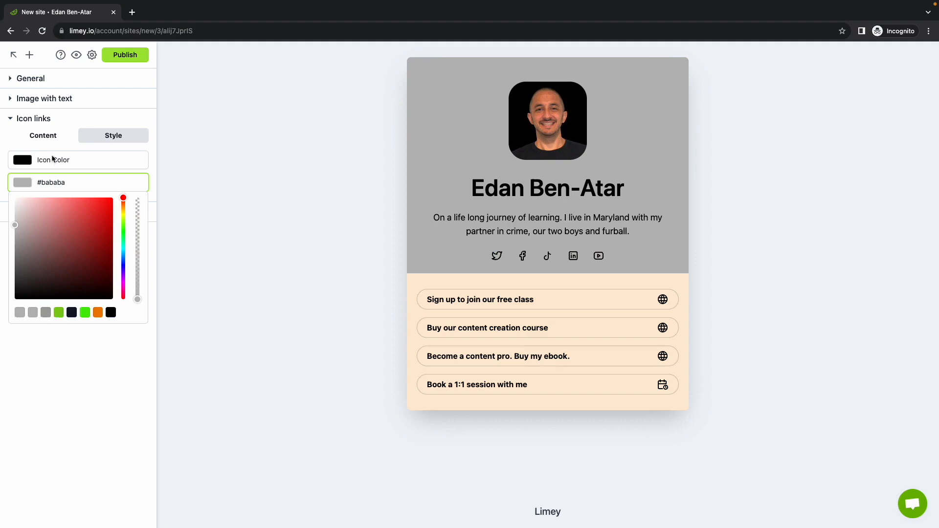
Replace the Twitter address in the first icon link with the owner's YouTube channel URL.
click(43, 135)
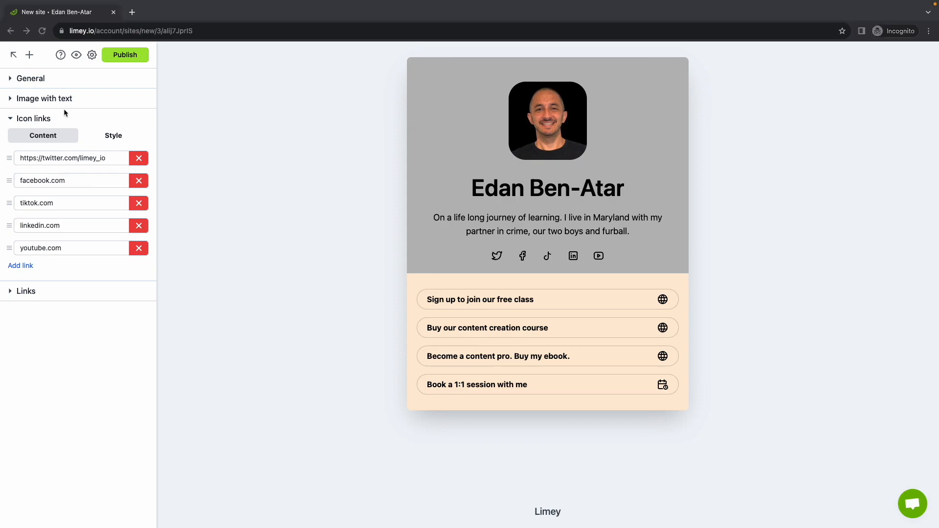
click(91, 162)
triple_click(92, 161)
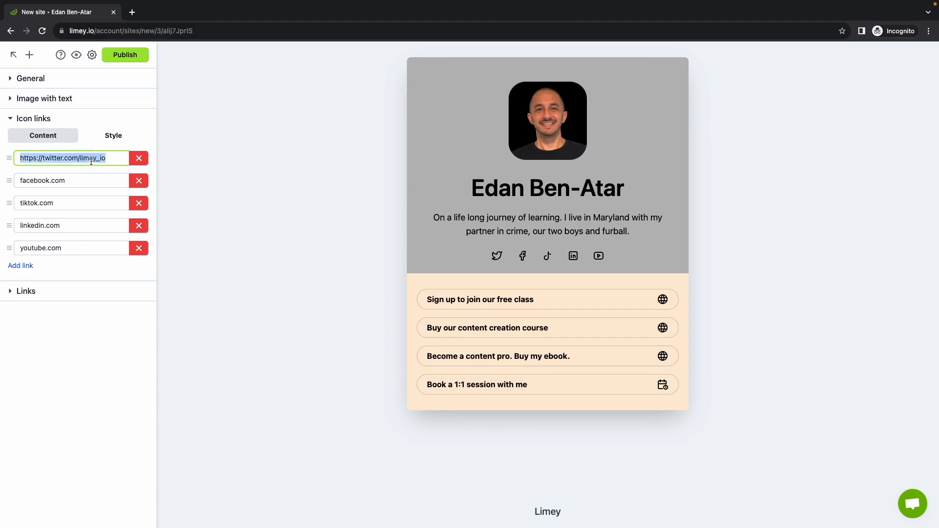
text(https://www.youtube.com/channel/UCL9IDbEJm2C8FrqWuMFcGcQ)
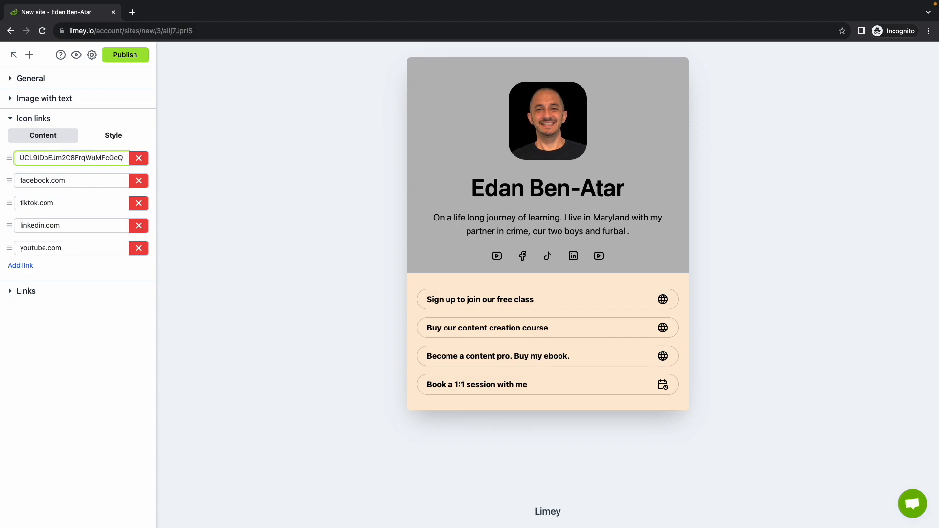
Replace the facebook.com icon link with the owner's Instagram profile URL.
key(super+Tab)
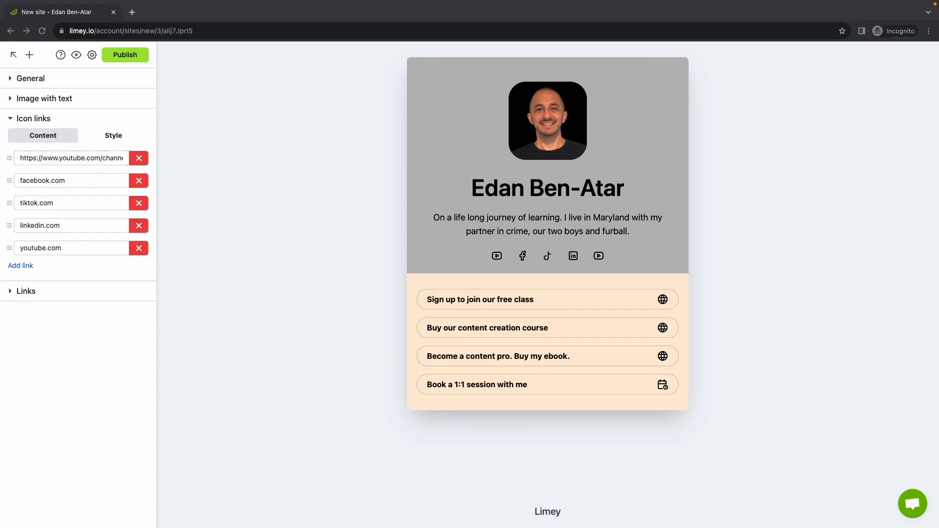
click(72, 180)
triple_click(71, 180)
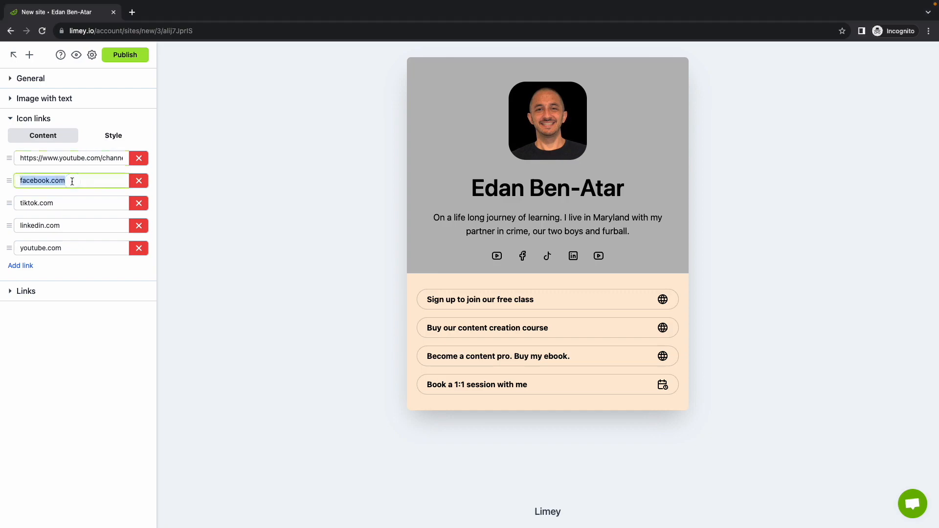
text(https://www.instagram.com/edanbenatar/)
Replace the tiktok.com icon link with the owner's Threads profile URL.
key(super+Tab)
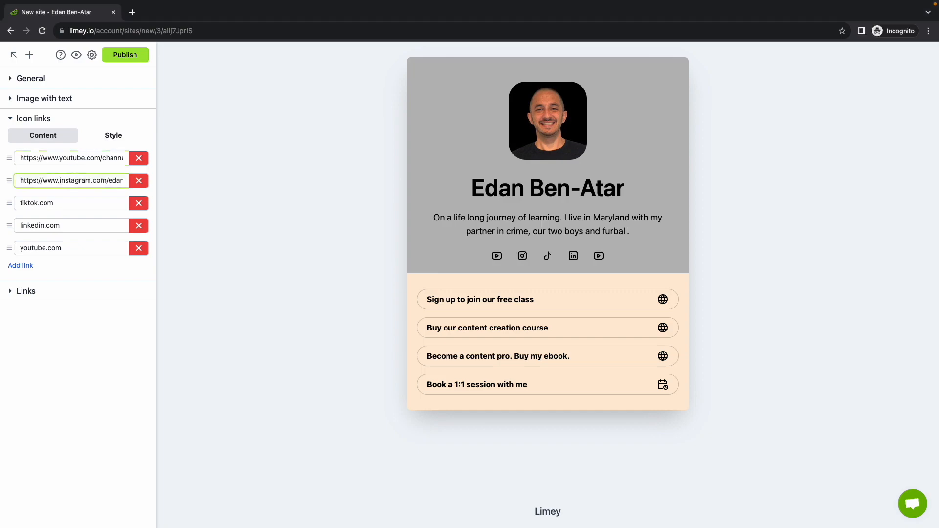
click(79, 203)
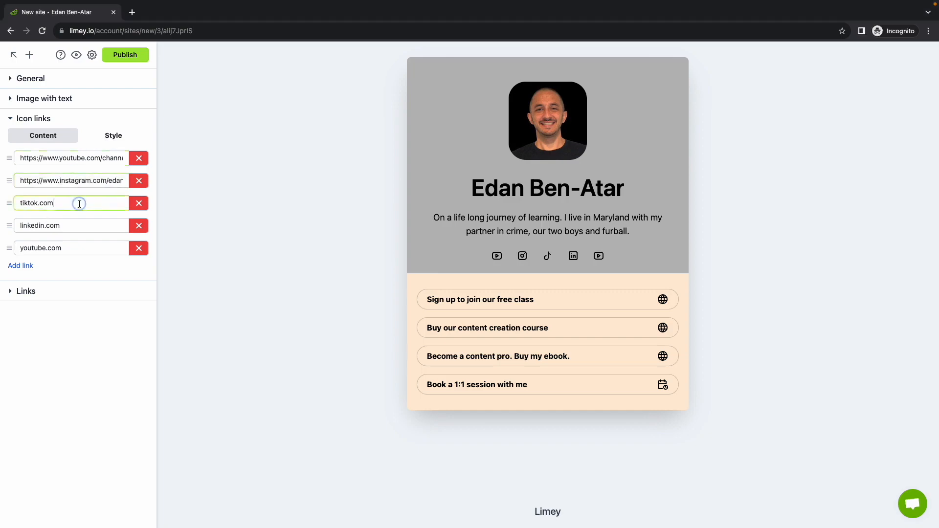
triple_click(79, 204)
text(https://www.threads.net/@edanbenatar)
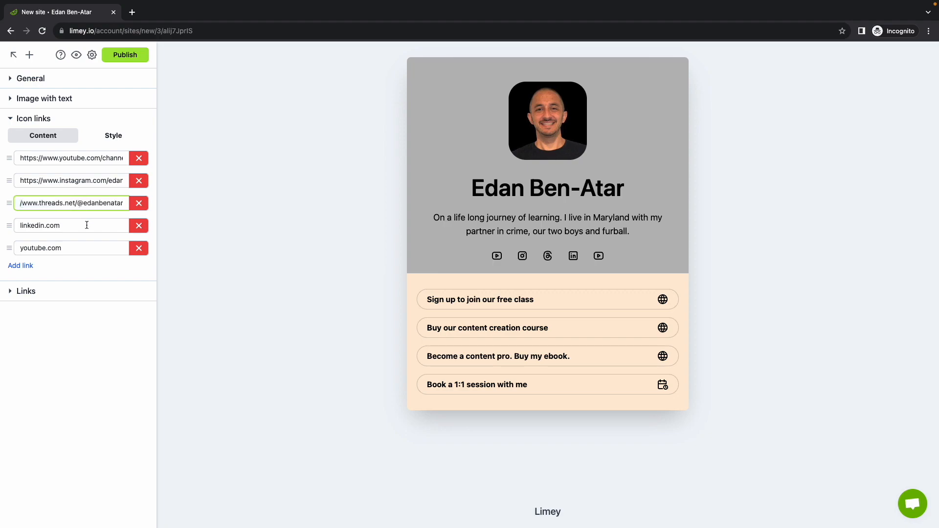
Remove the linkedin.com and youtube.com icon links and move the Instagram link above the YouTube channel link.
click(140, 226)
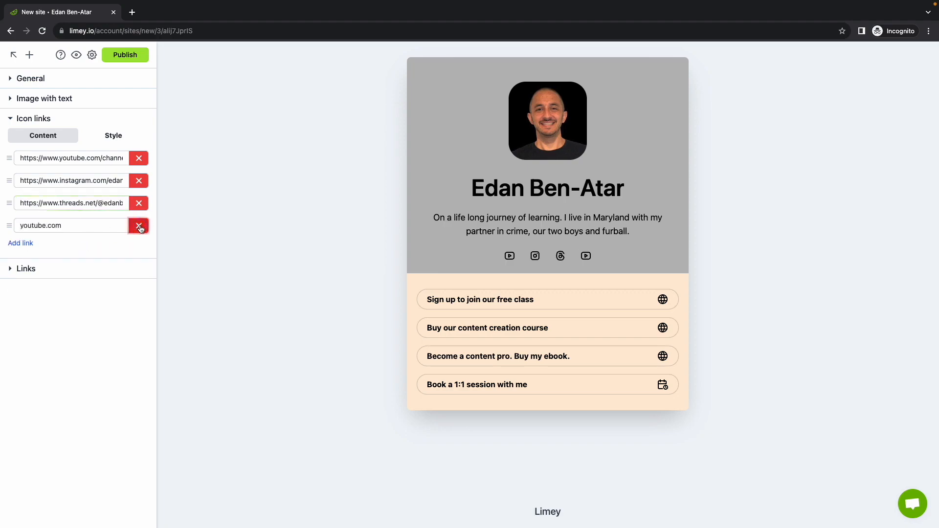
click(140, 226)
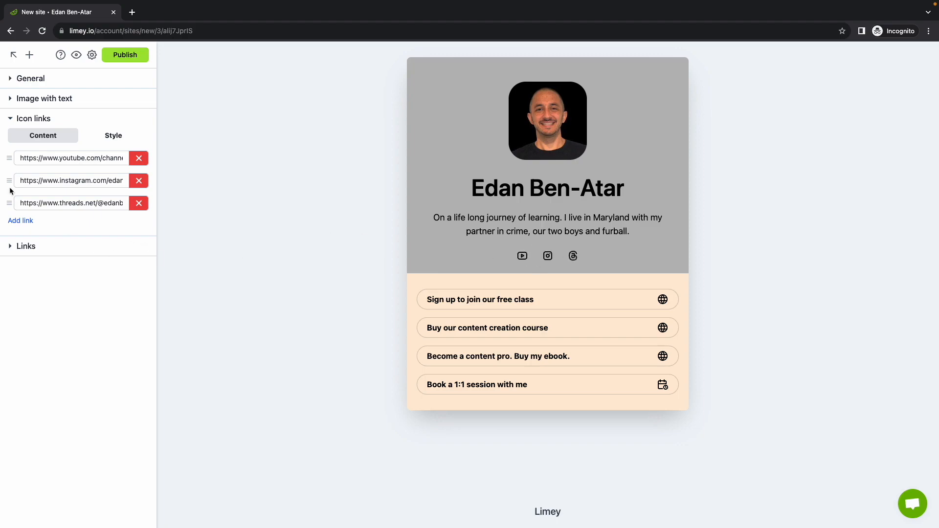
drag(9, 182, 9, 161)
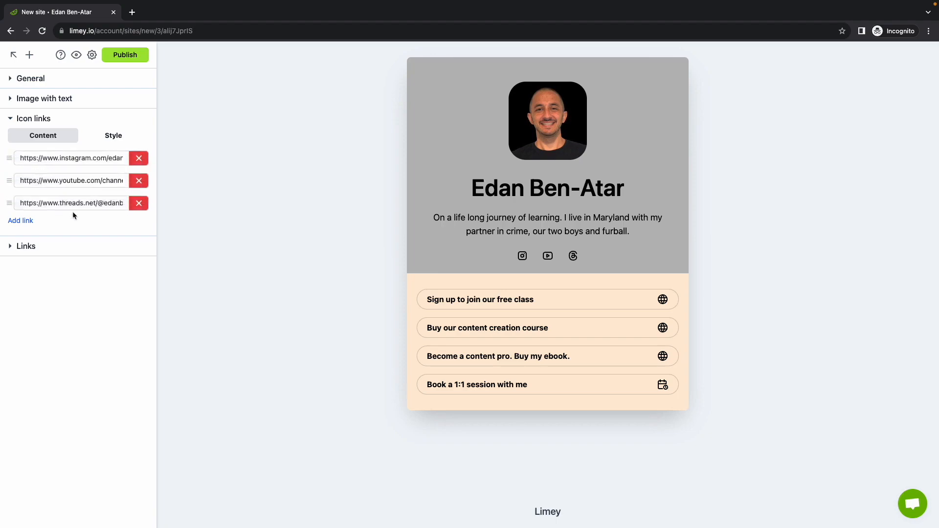
Add an empty icon link, remove it again and collapse the Icon links section.
click(21, 220)
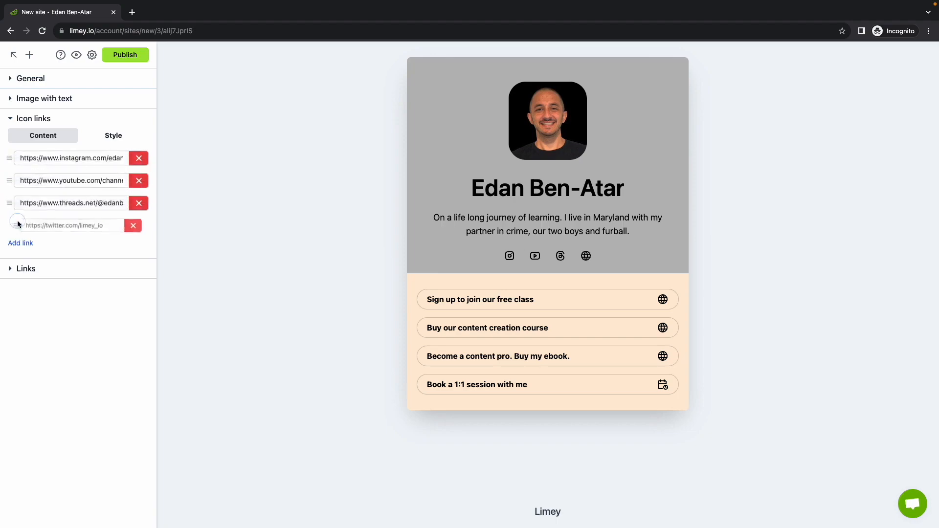
click(140, 225)
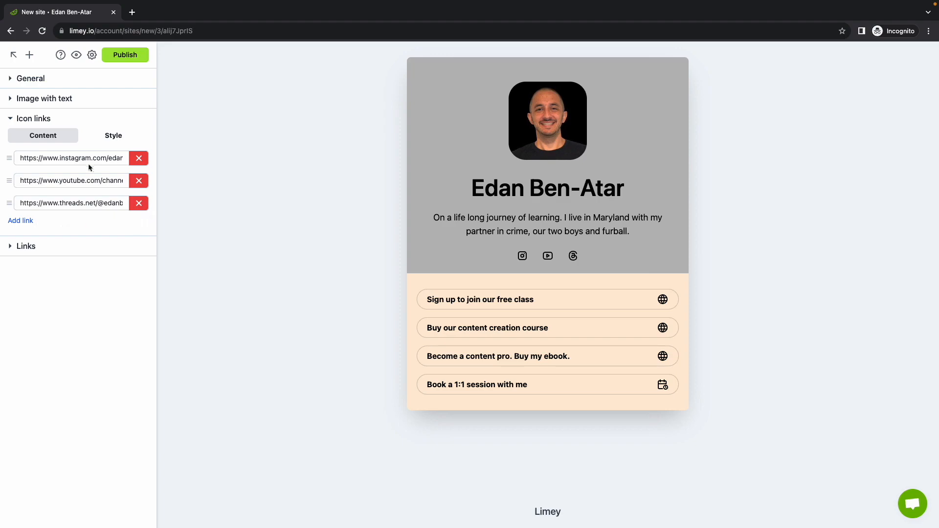
click(103, 120)
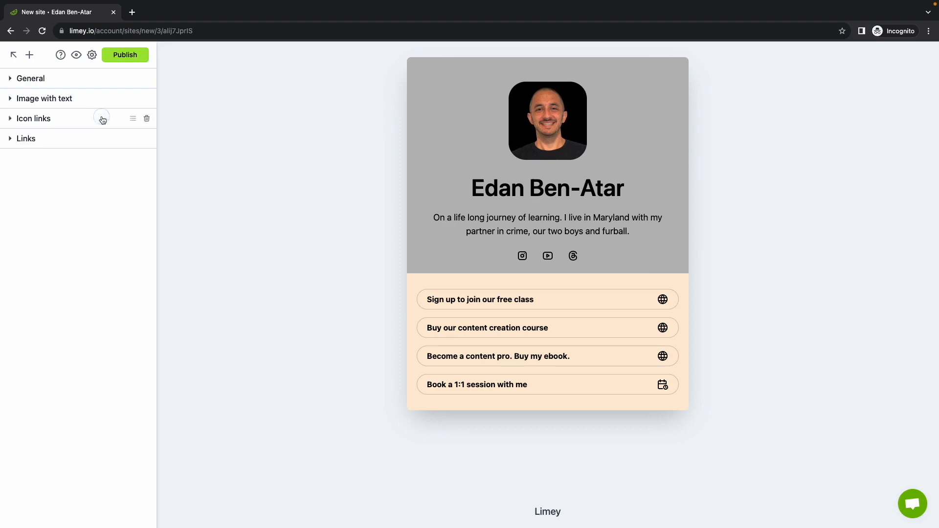
Delete the Links section and add an Image gallery block to the page.
click(79, 140)
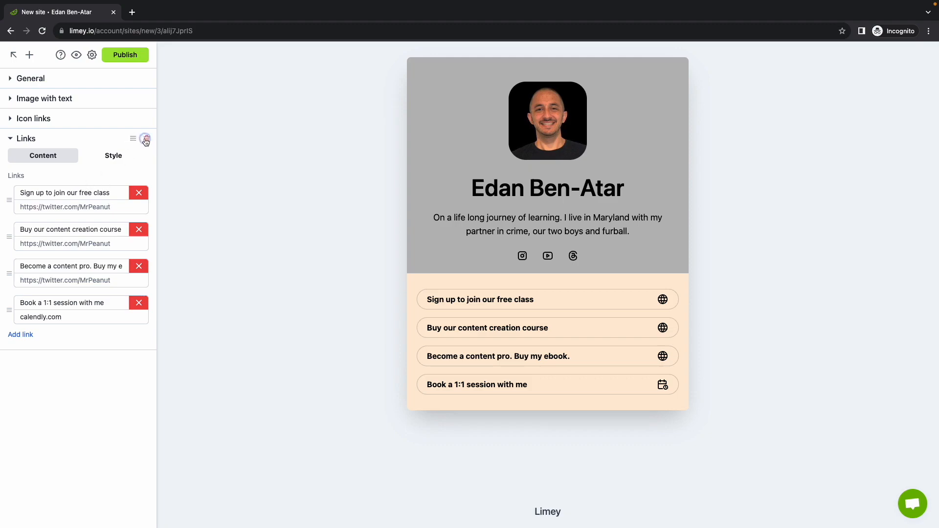
click(146, 138)
click(29, 55)
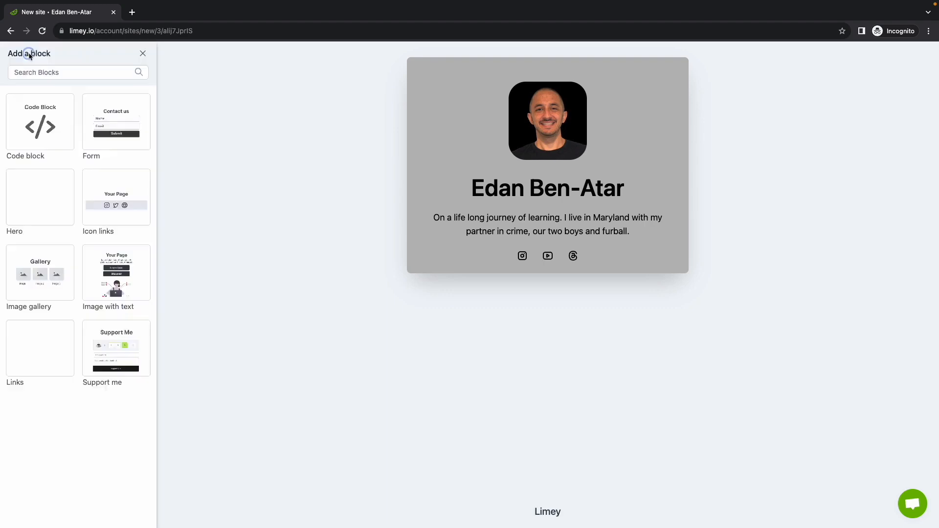
click(45, 269)
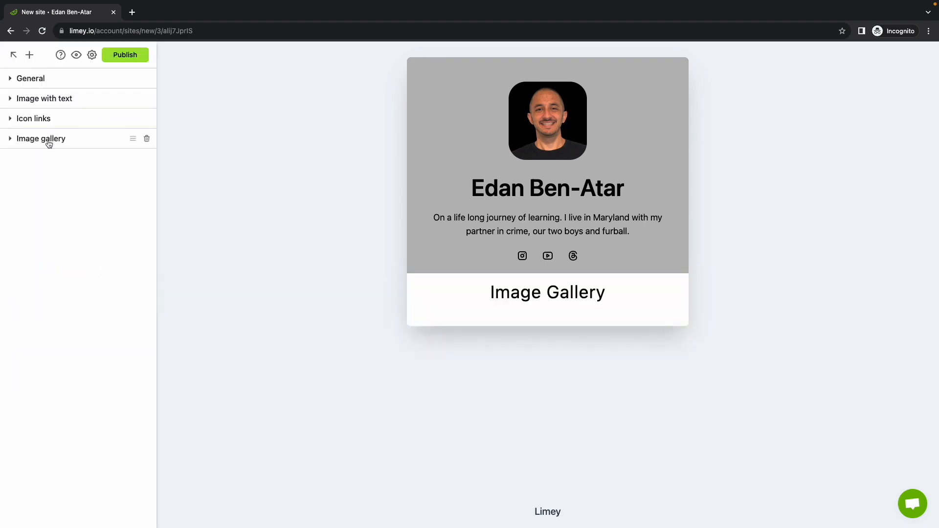
Set the Image gallery's block title to "Projects".
click(48, 142)
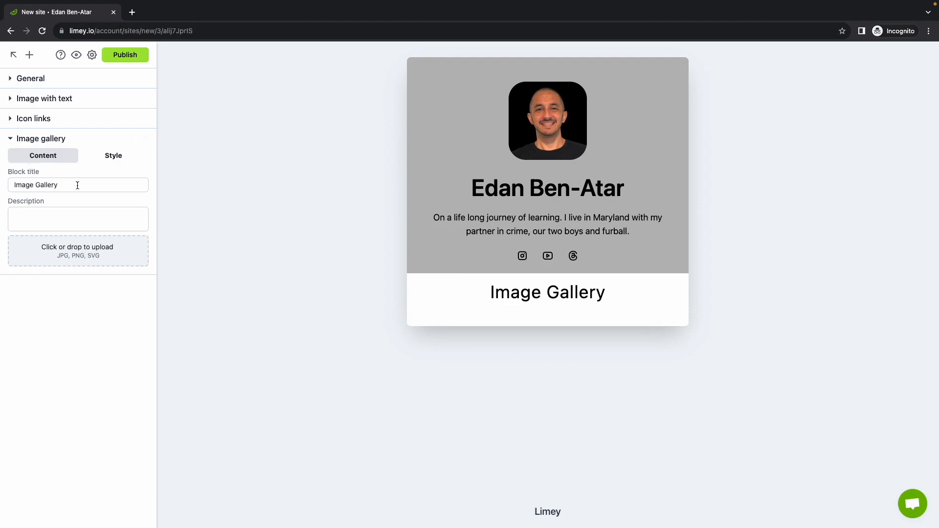
triple_click(77, 184)
text(Proj)
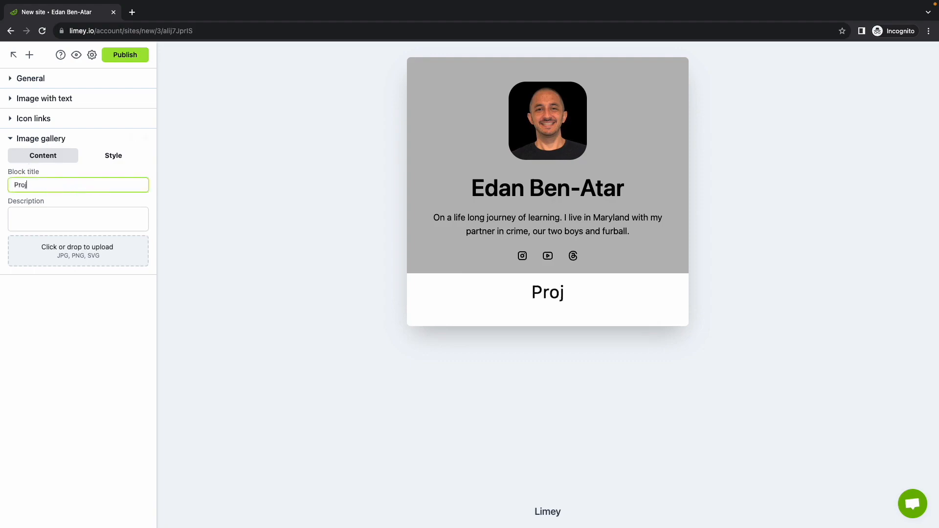
text(ects)
Set the Image gallery's description to "Check out some of my recent projects! 👇", ending with the pointing-down emoji.
click(58, 215)
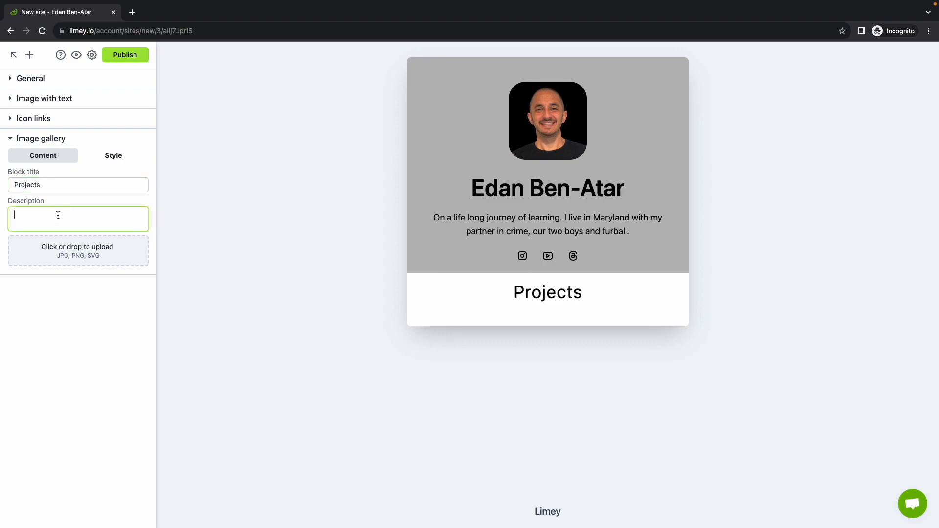
text(Check )
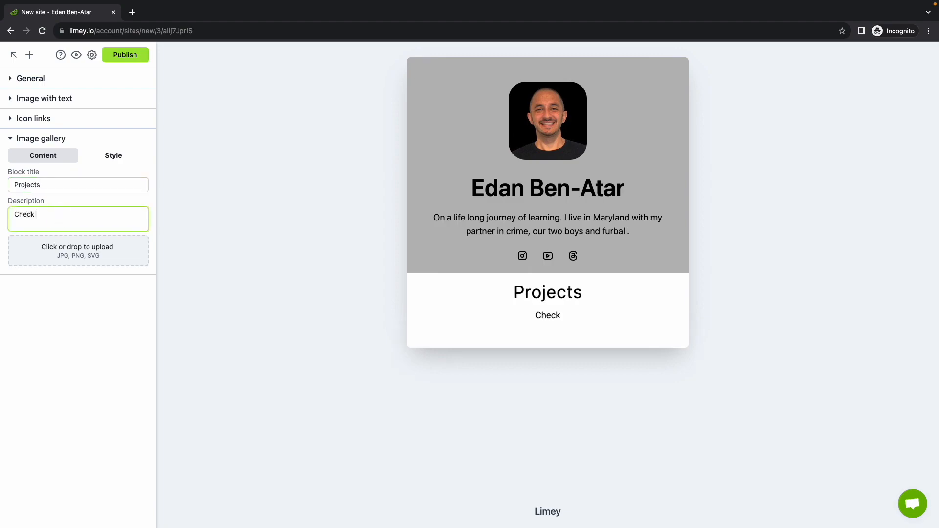
text(out some of my recent)
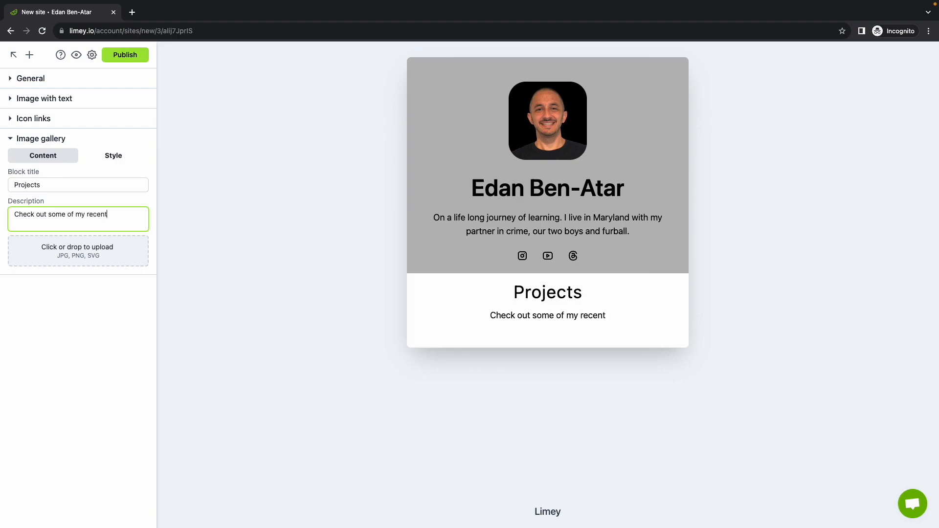
text( projects! :))
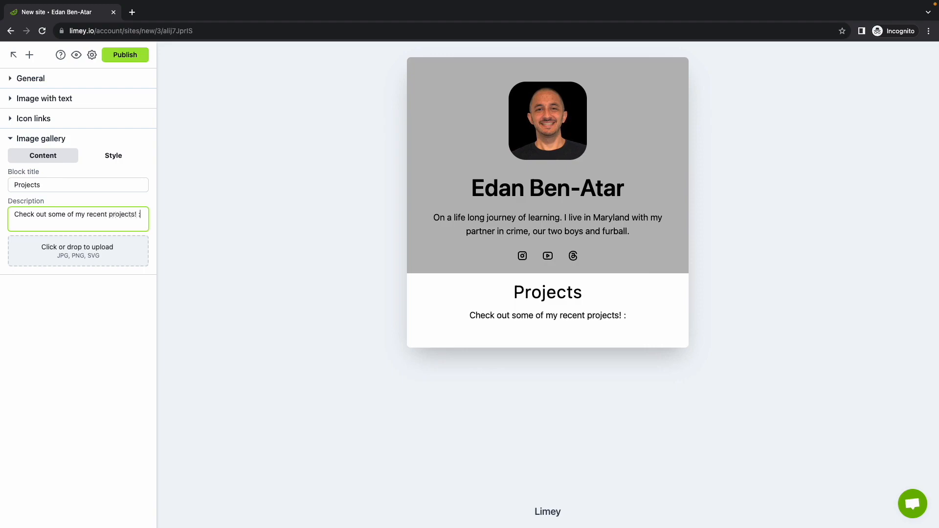
key(BackSpace)
key(BackSpace)
key(BackSpace)
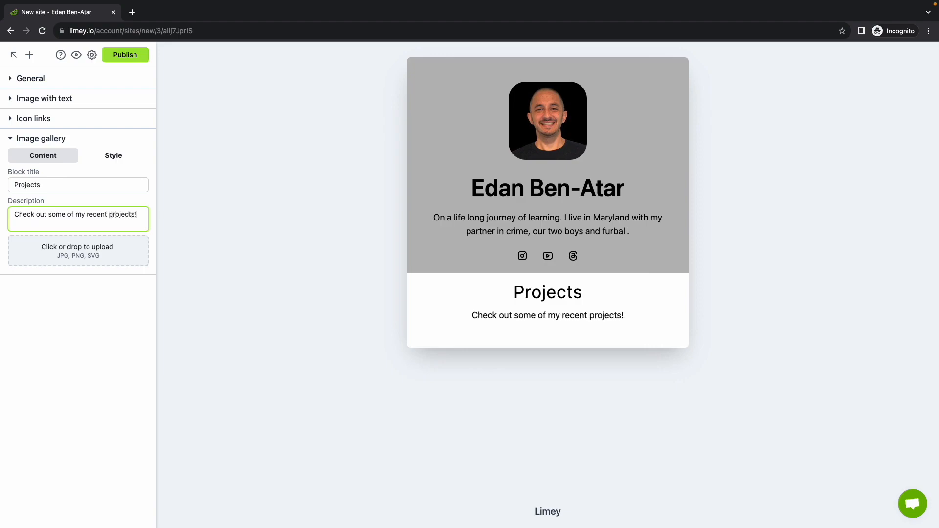
key(ctrl+super+space)
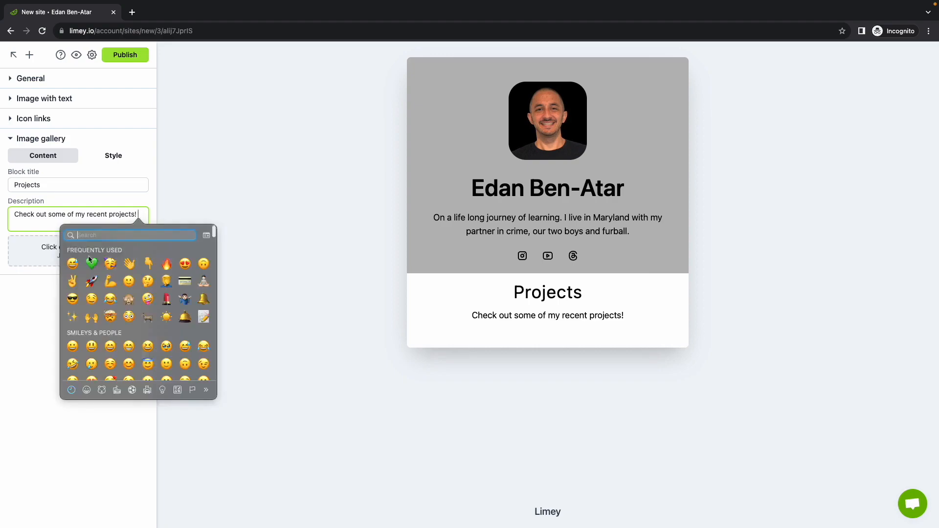
click(147, 257)
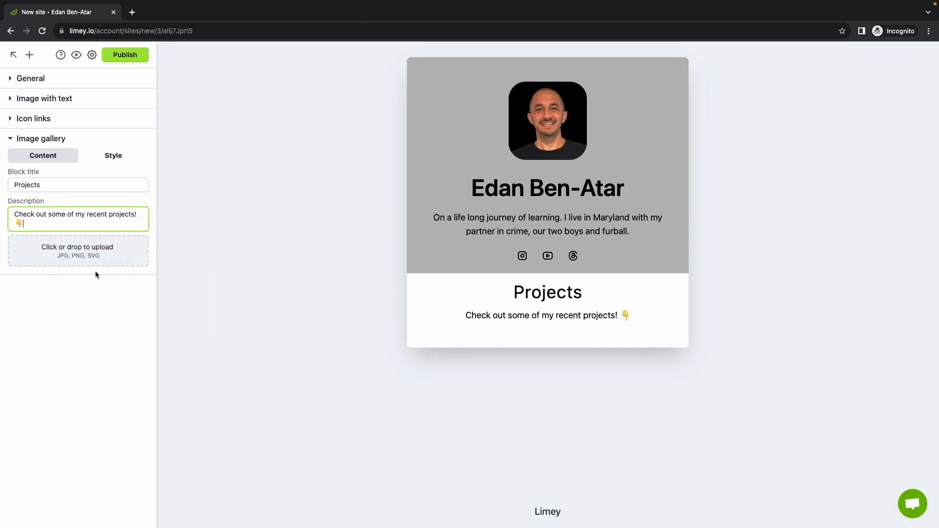
Upload limey.png and puzzlez.png from the Desktop to the gallery and move the Puzzlez image to first place.
click(81, 257)
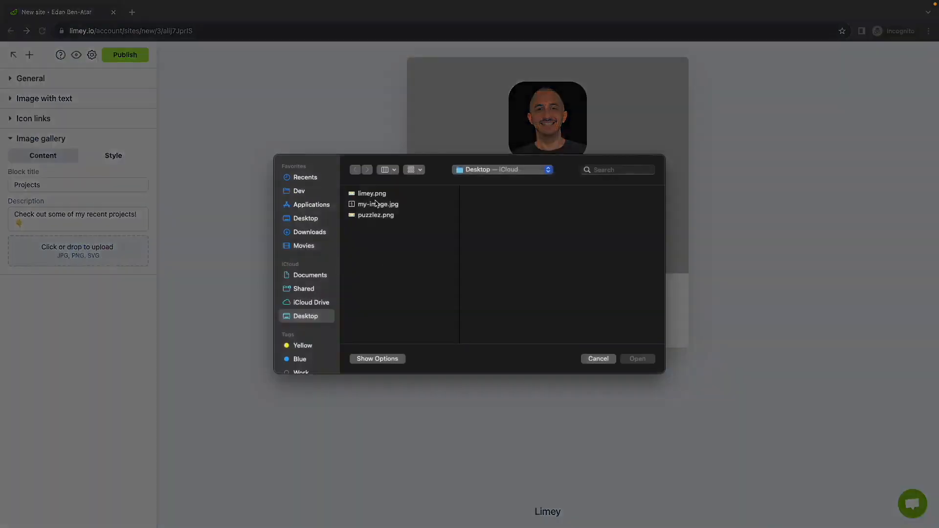
click(382, 216)
super+click(388, 194)
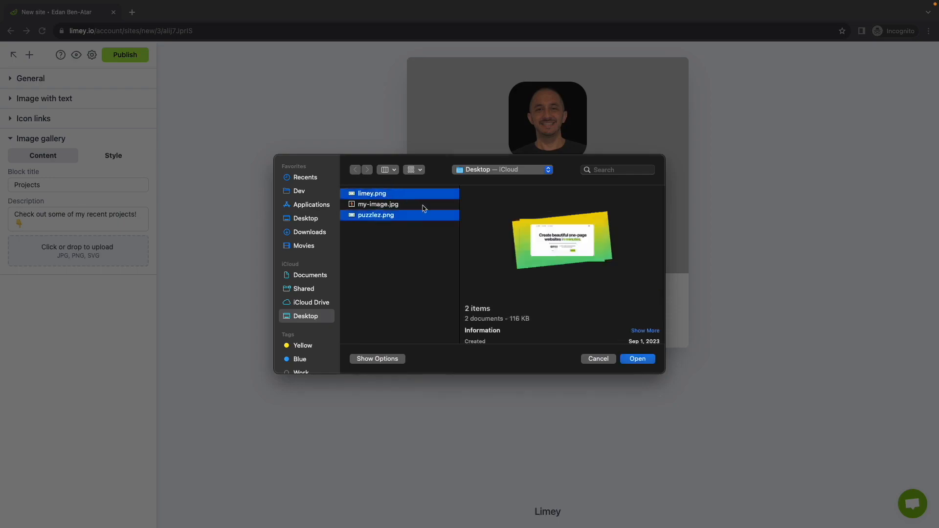
click(636, 359)
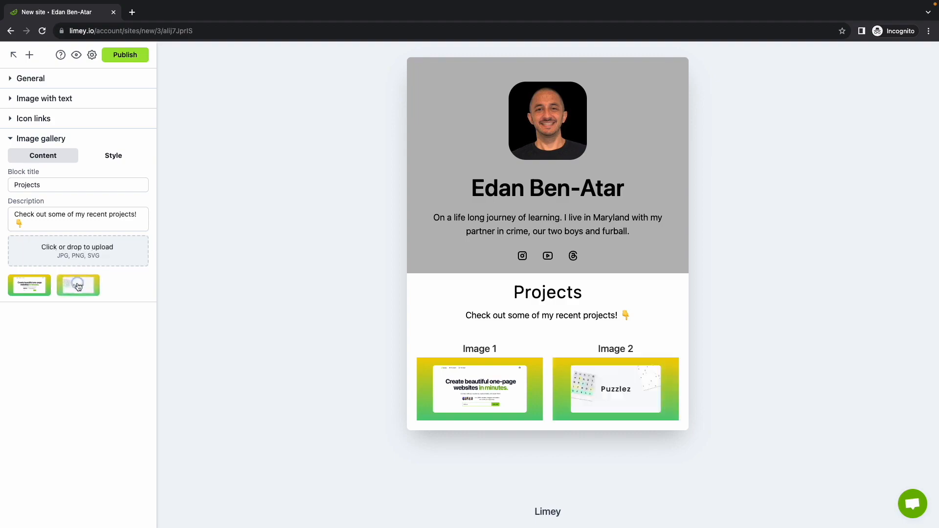
drag(78, 287, 27, 288)
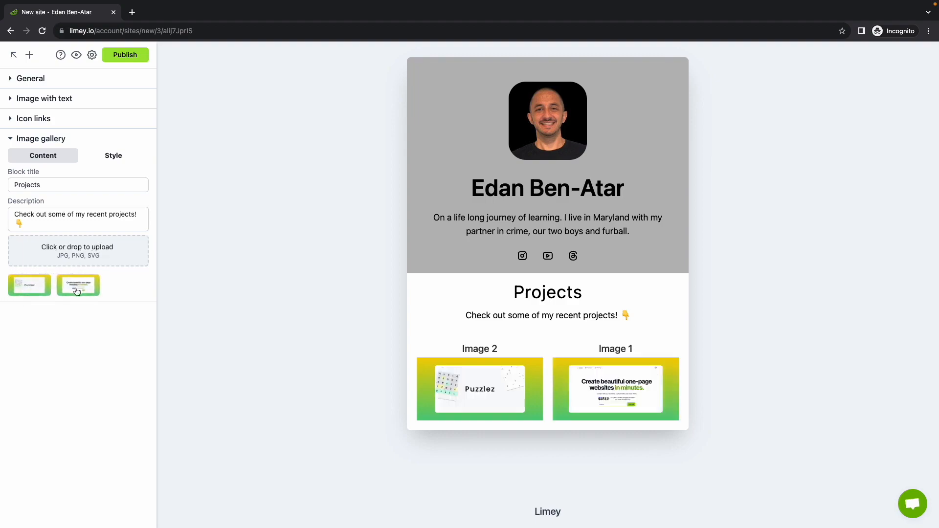
click(34, 292)
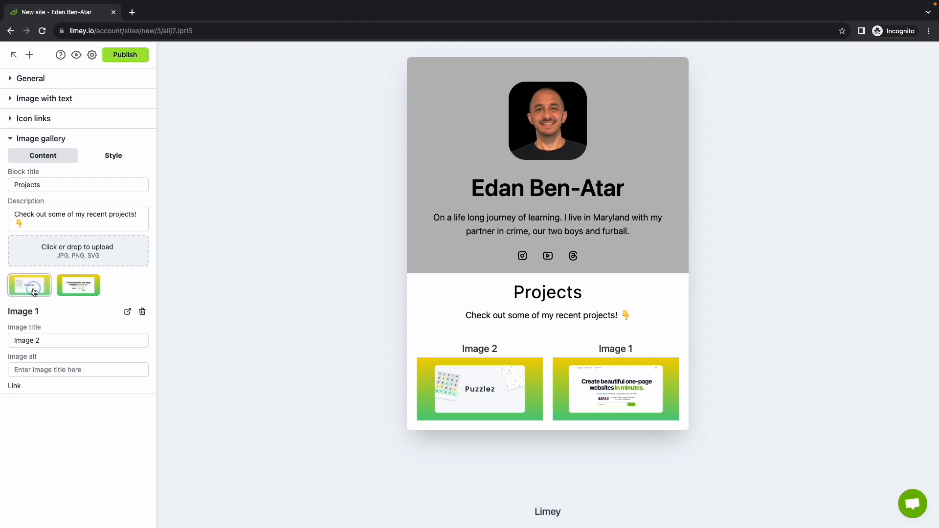
triple_click(47, 341)
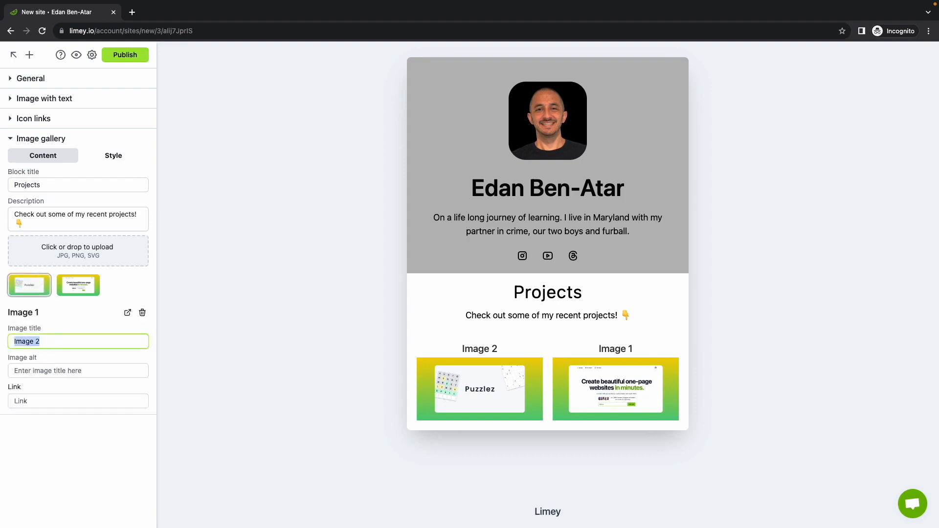
text(Puzzlez)
click(55, 374)
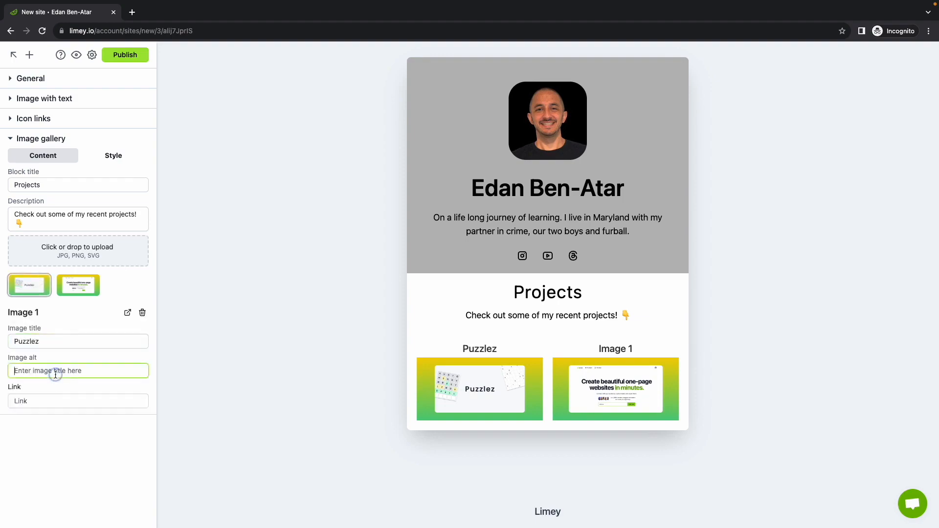
text(puzzlez io)
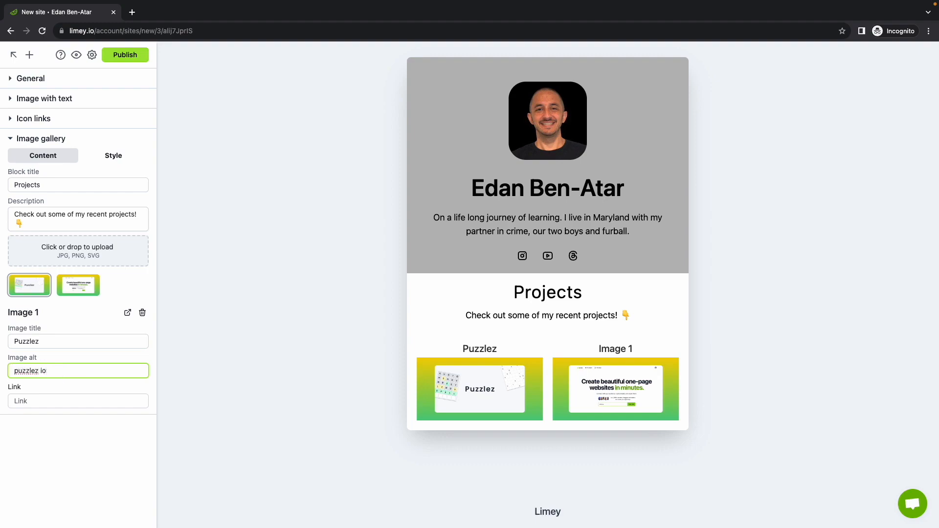
click(42, 400)
text(https://puzzlez.io/)
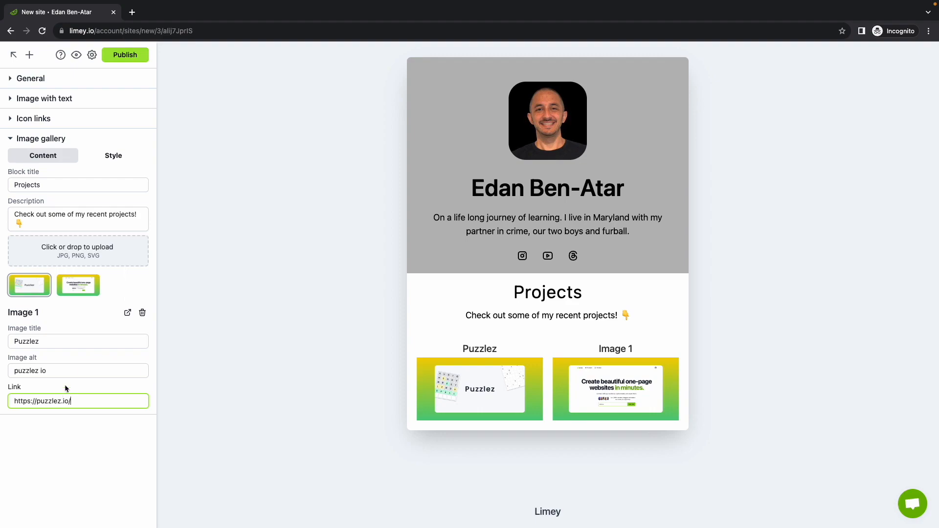
click(79, 292)
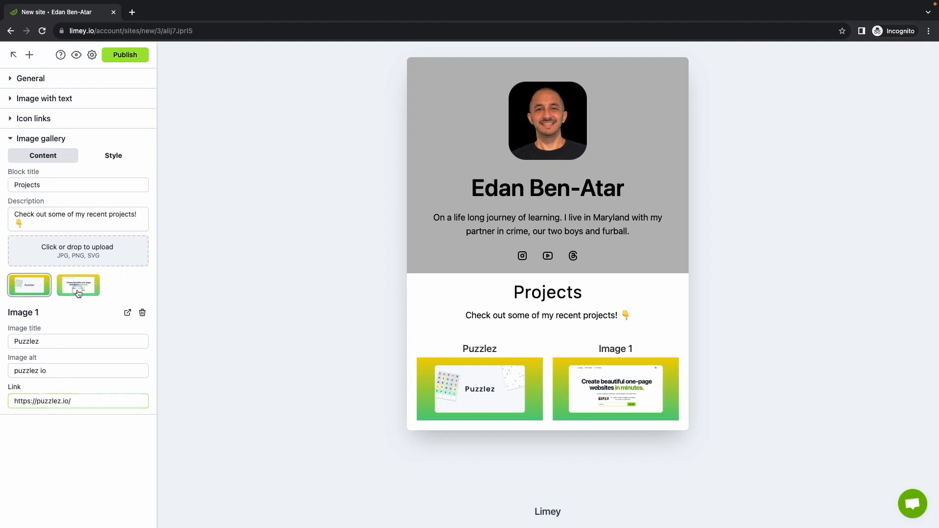
triple_click(57, 343)
text(Limey)
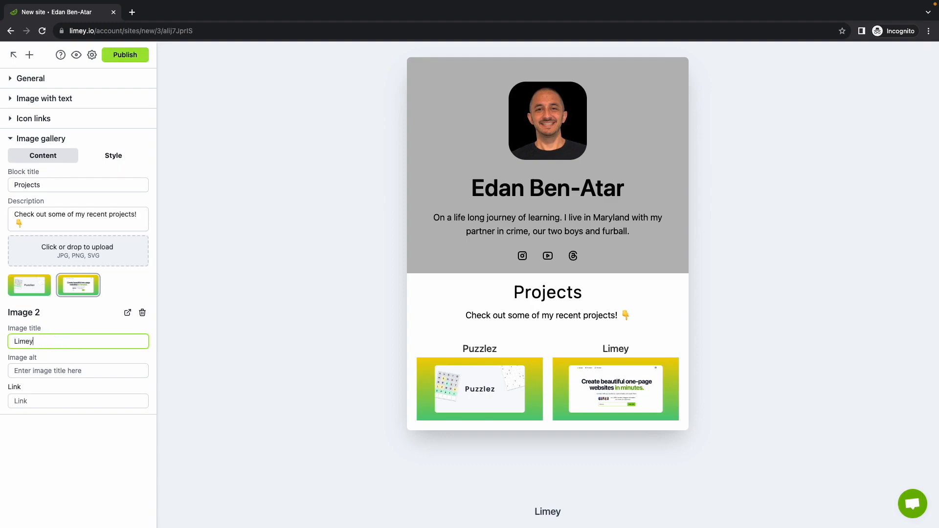
click(55, 367)
text(limey )
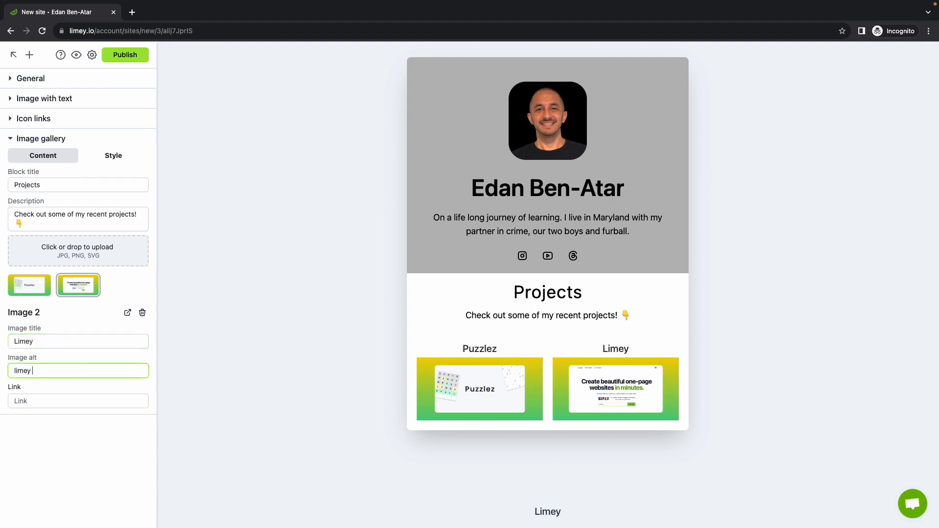
text(io)
key(Tab)
text(https://puzzlez.io/)
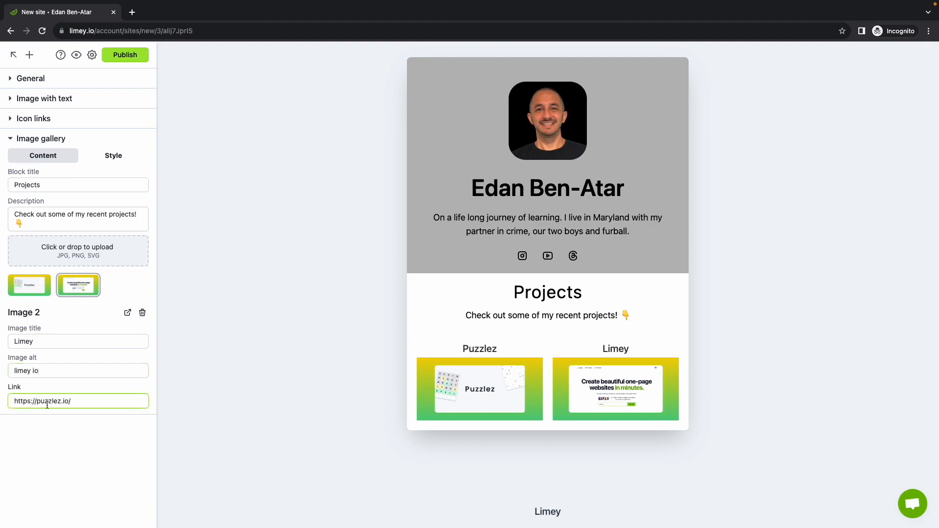
double_click(47, 400)
text(limey)
Set the Image gallery's background color to the same light grey as the profile section.
click(114, 156)
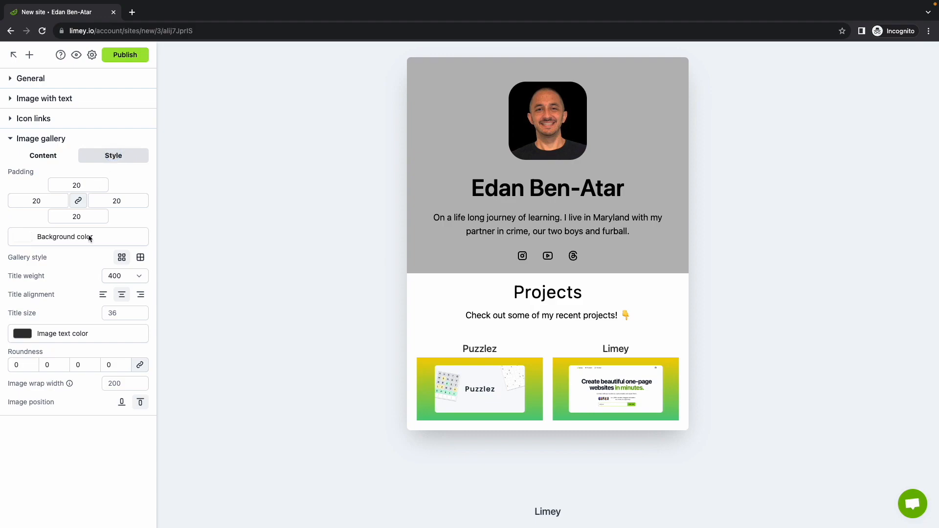
click(64, 239)
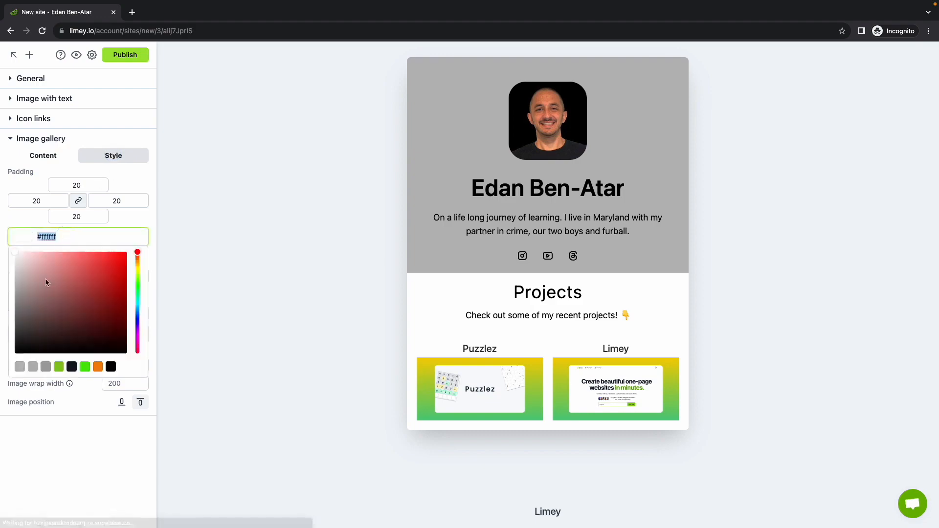
click(20, 369)
click(129, 213)
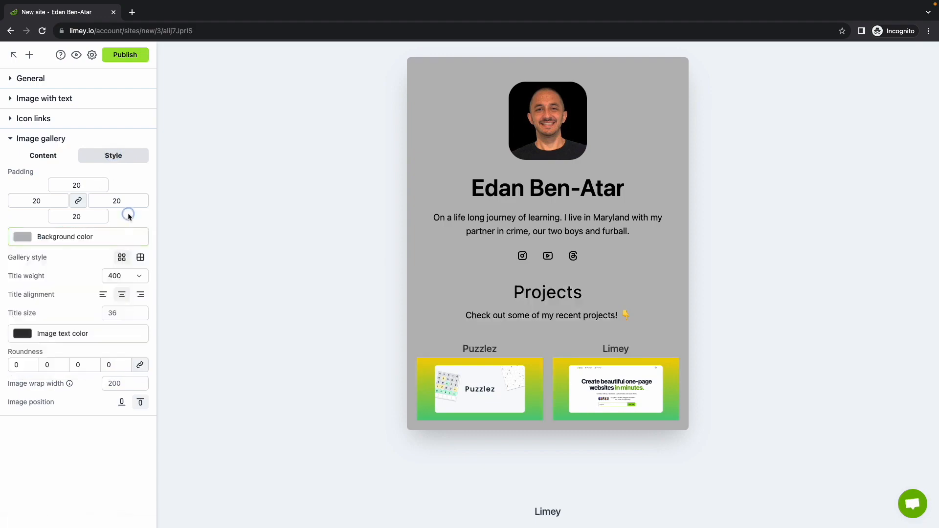
Set the gallery images' roundness to 35 on all corners and place the images above their titles.
click(50, 366)
text(35)
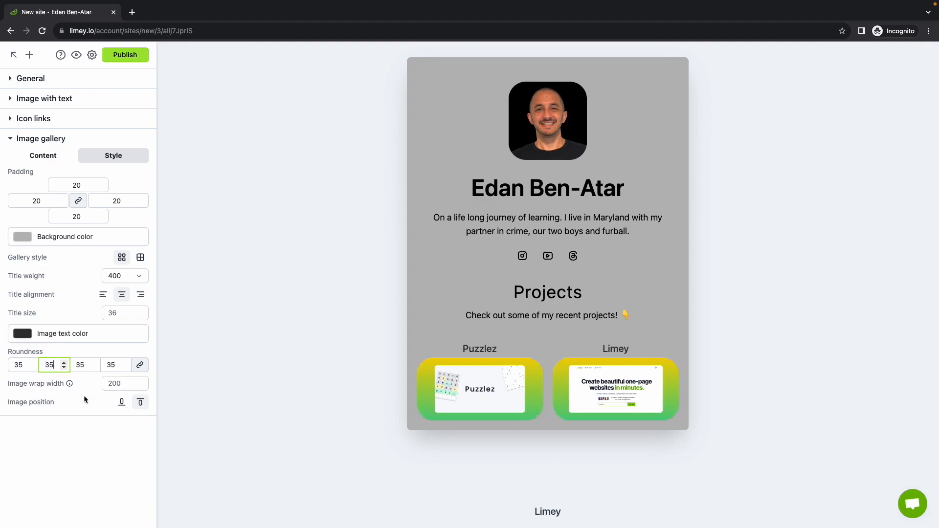
click(96, 401)
click(121, 404)
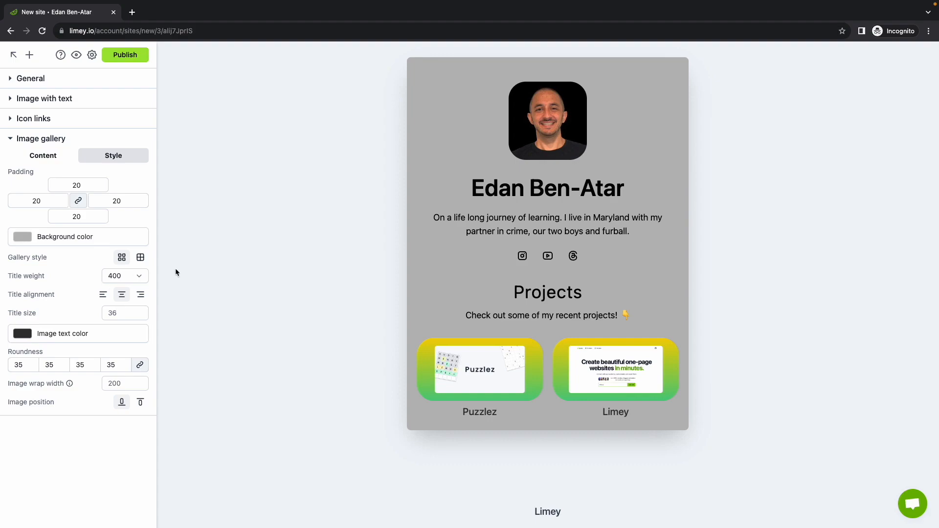
Publish the site at limey.io/bio-site-demo, keeping the existing title.
click(136, 56)
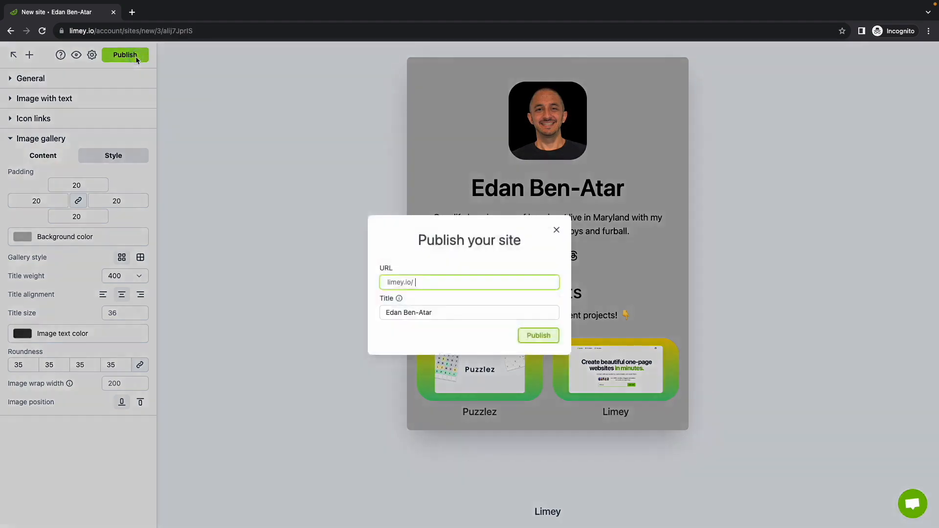
text(bio-site-demo)
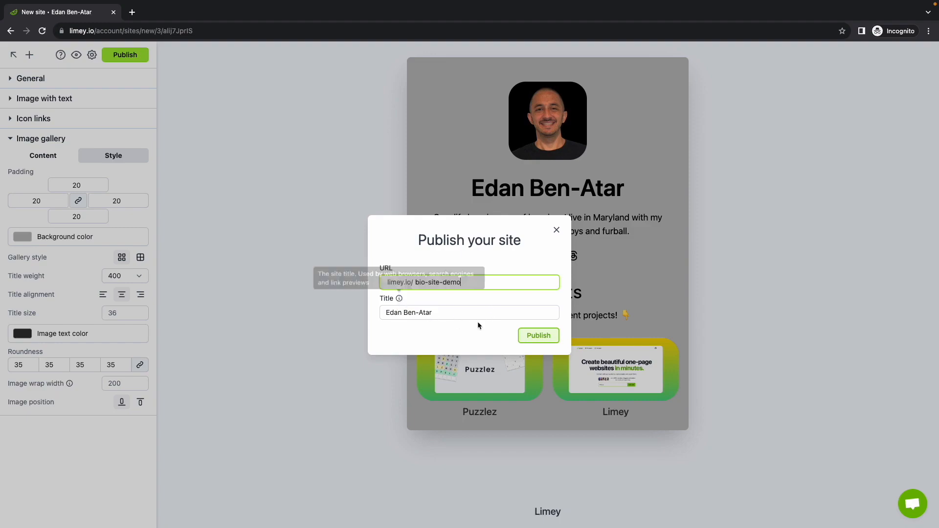
click(545, 337)
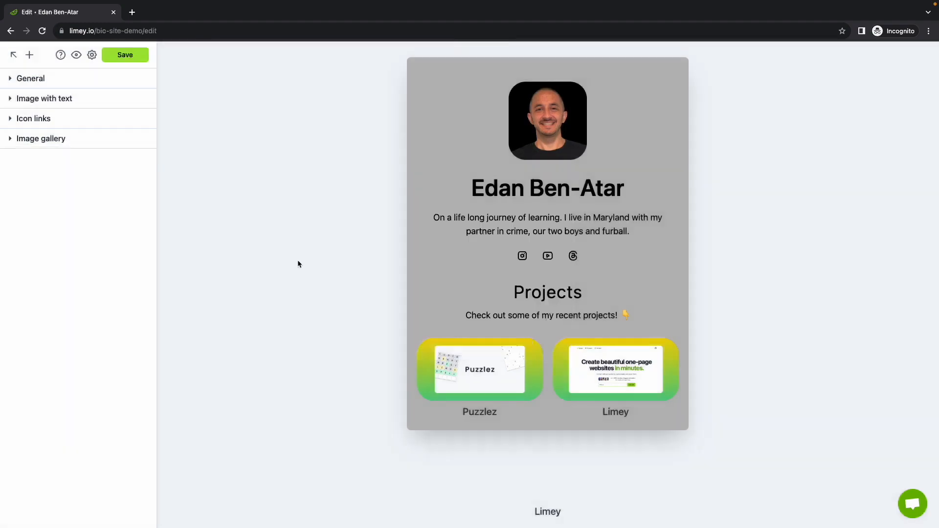
Return to the website list and copy the share link of bio-site-demo.
click(14, 55)
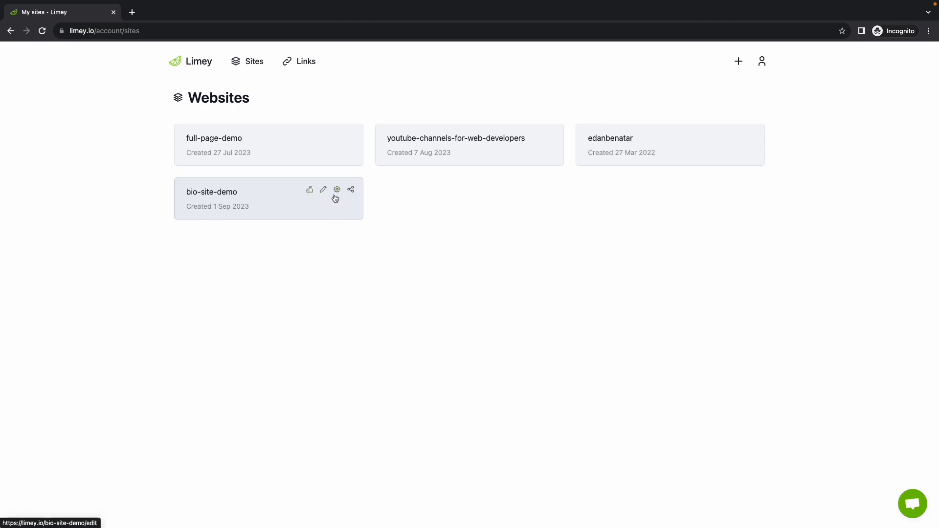
click(351, 188)
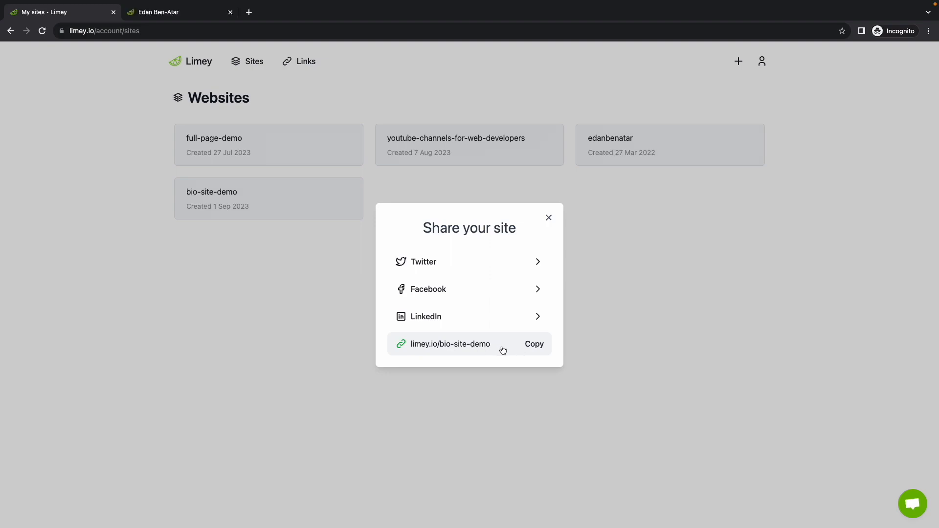
click(513, 348)
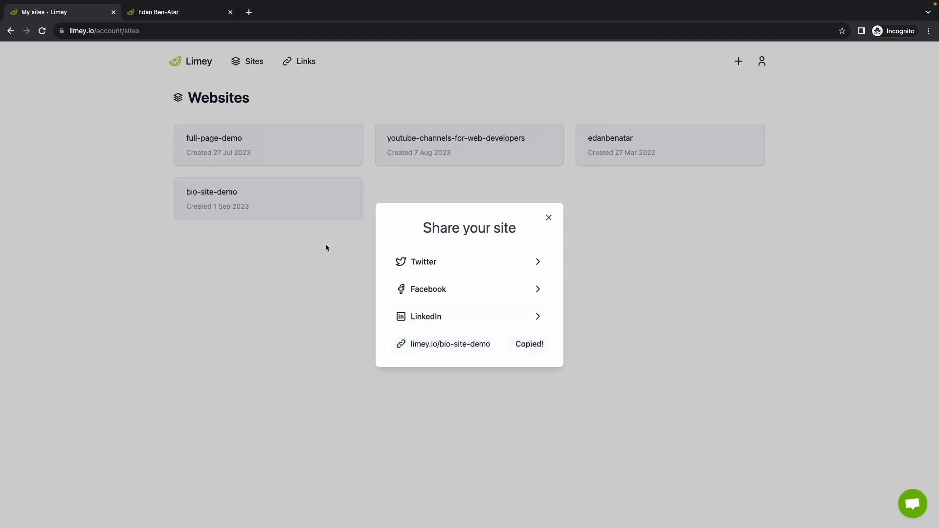
Review the published bio-site-demo page, its Image gallery settings in the editor, and the live page again from the website list.
click(196, 15)
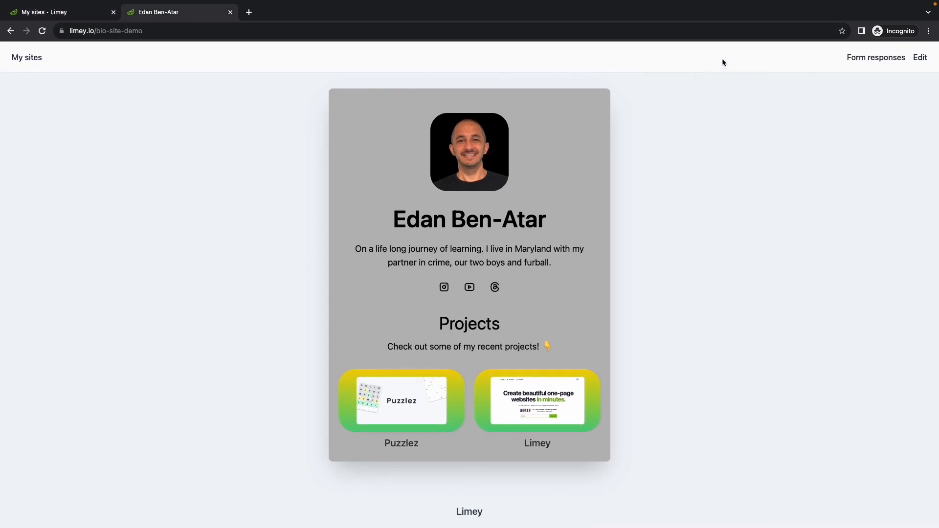
click(919, 57)
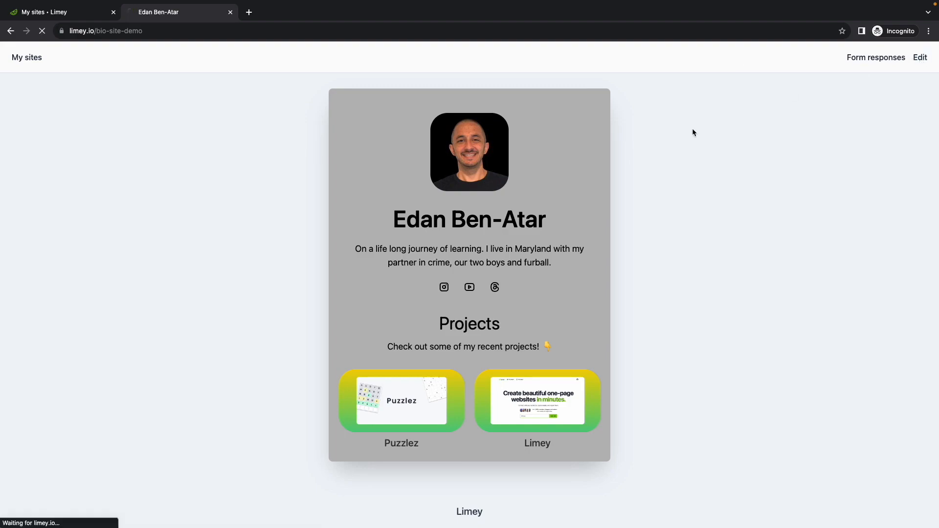
click(57, 140)
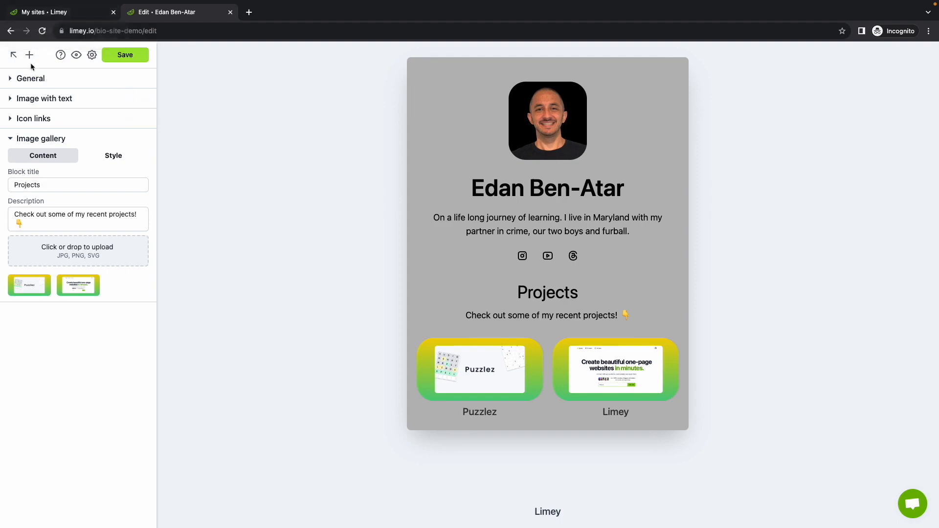
click(13, 55)
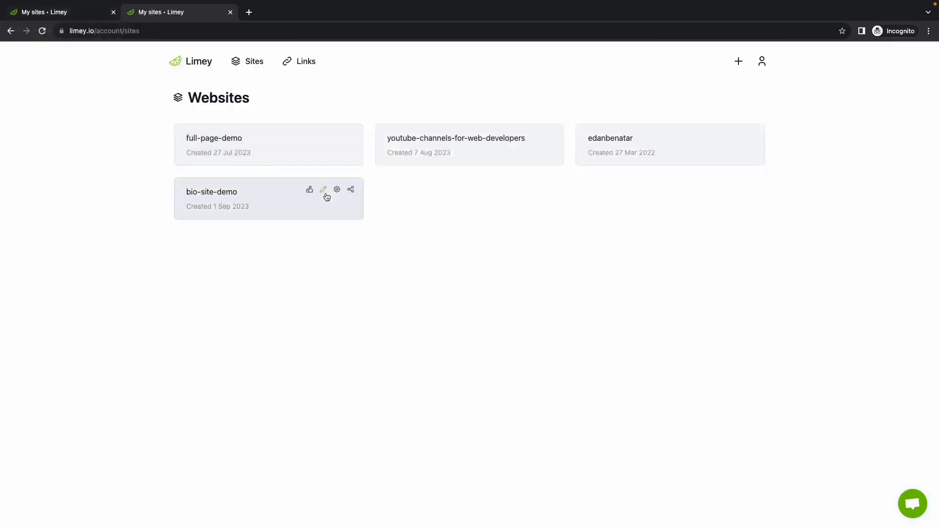
click(282, 200)
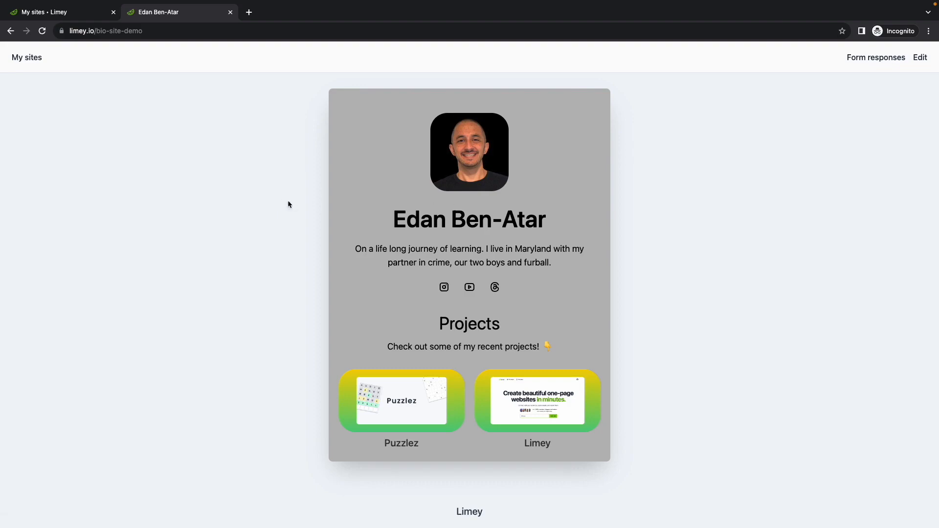